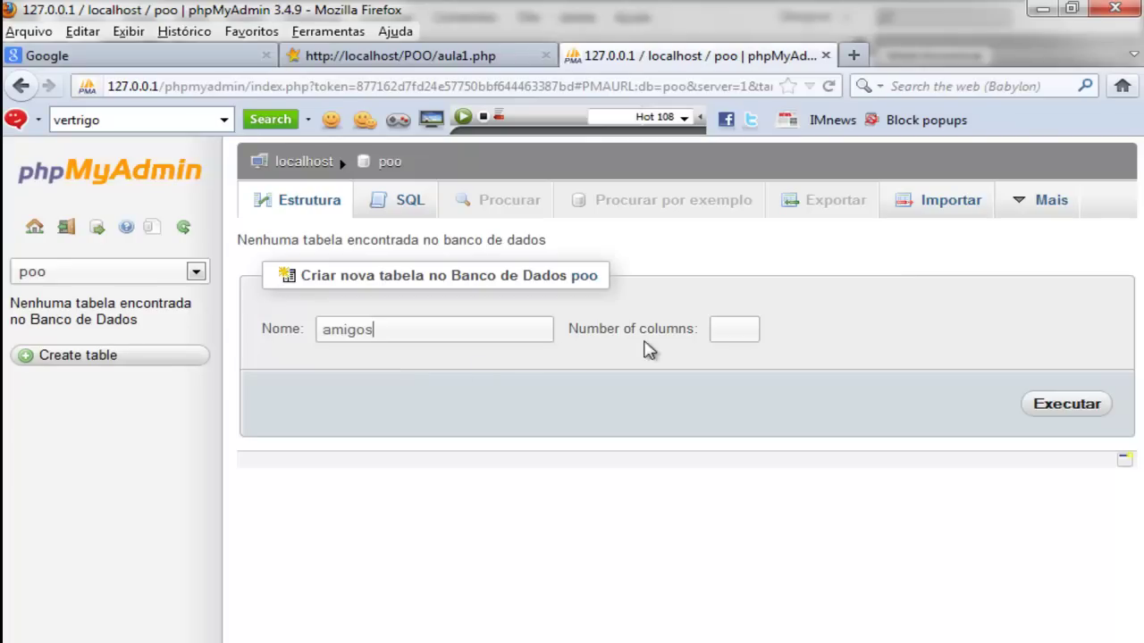
- Set the number of columns for the new table amigos to 4
click(716, 332)
text(4)
- Switch to Dreamweaver and review the column names used by the INSERT query for amigos in aula1.php
key(alt+Tab)
scroll(403, 311, up, 2)
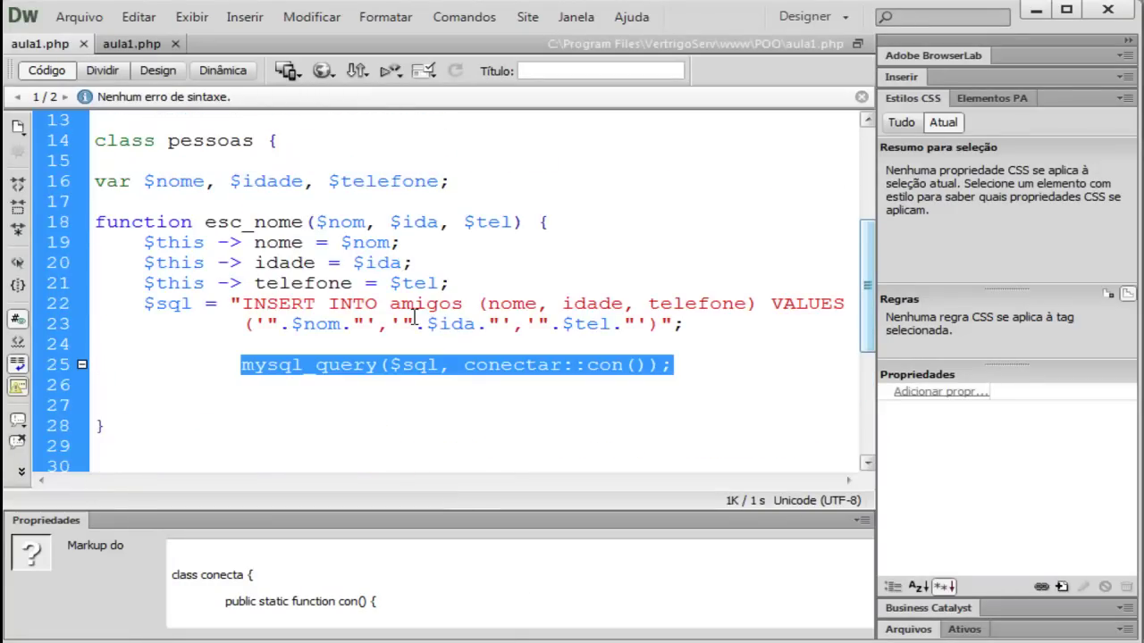
double_click(505, 303)
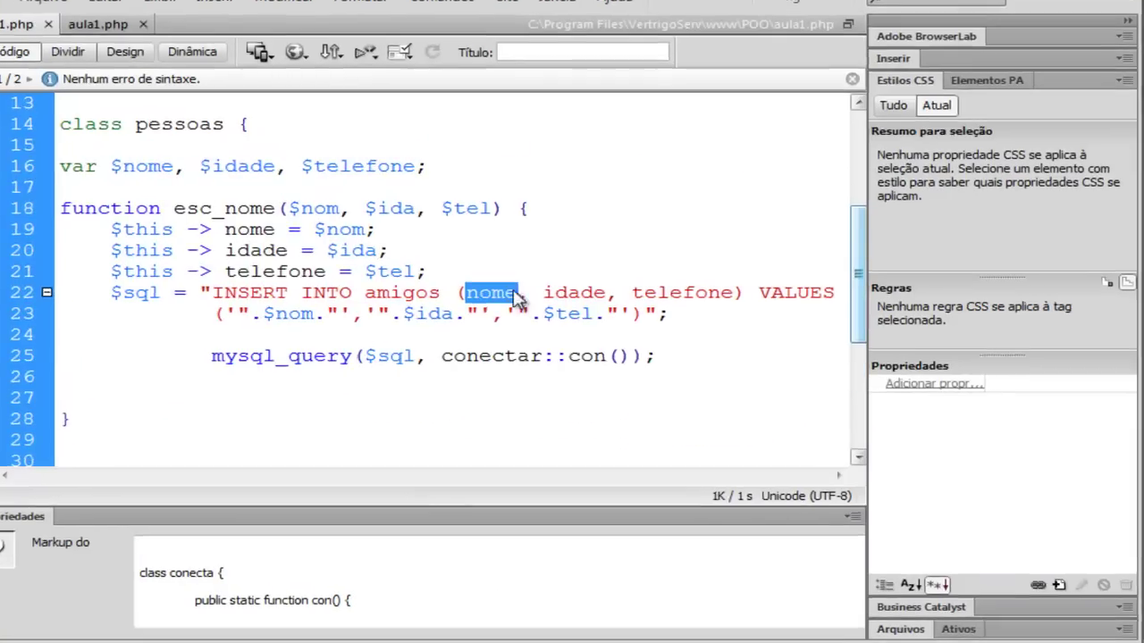
drag(555, 301, 629, 295)
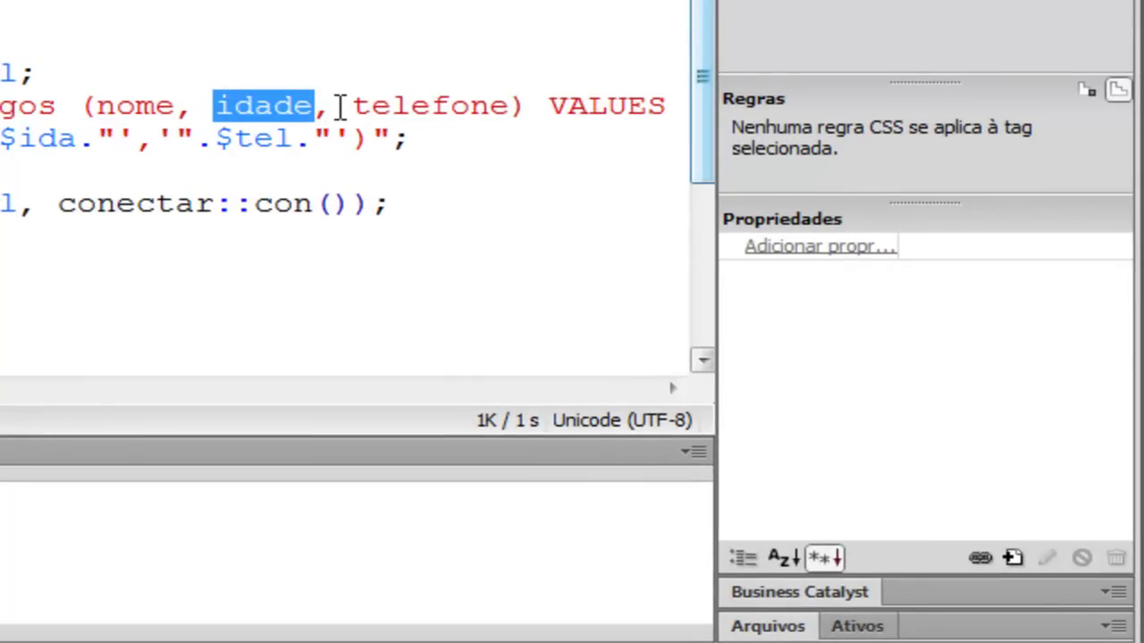
drag(332, 107, 512, 105)
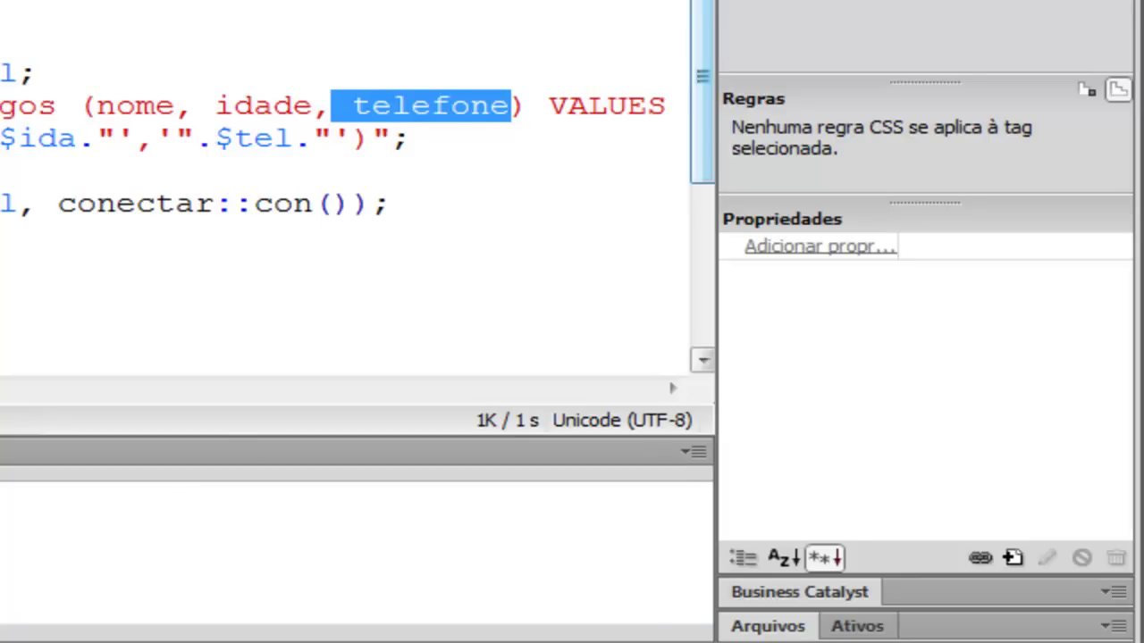
- Switch back to phpMyAdmin in Firefox and submit the new table form to start defining the columns of amigos
mouse_move(165, 642)
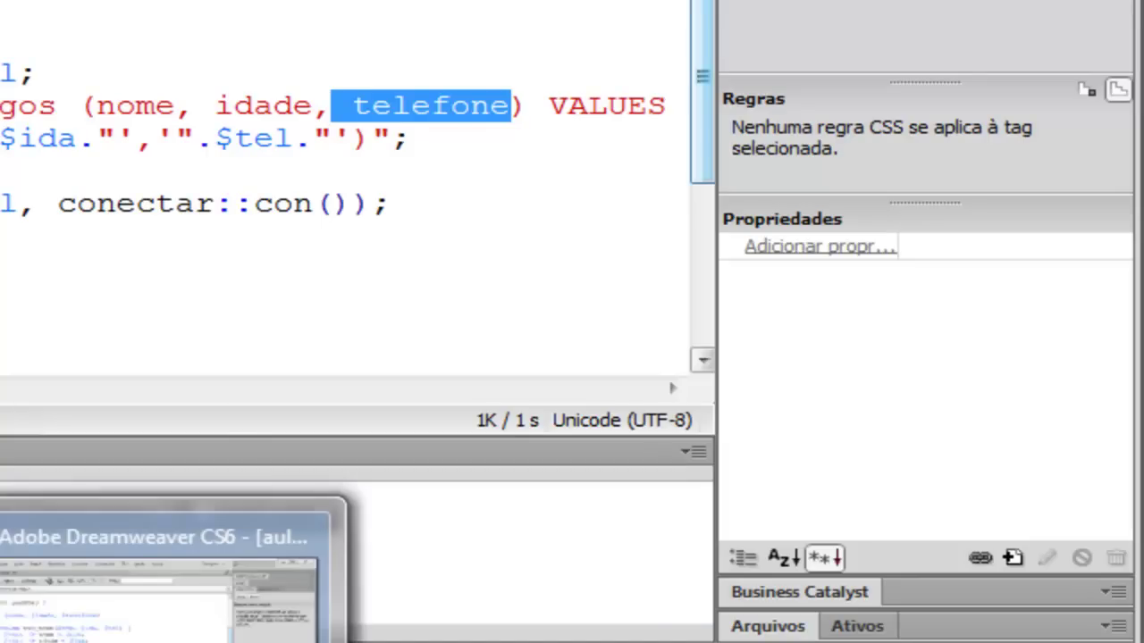
click(50, 642)
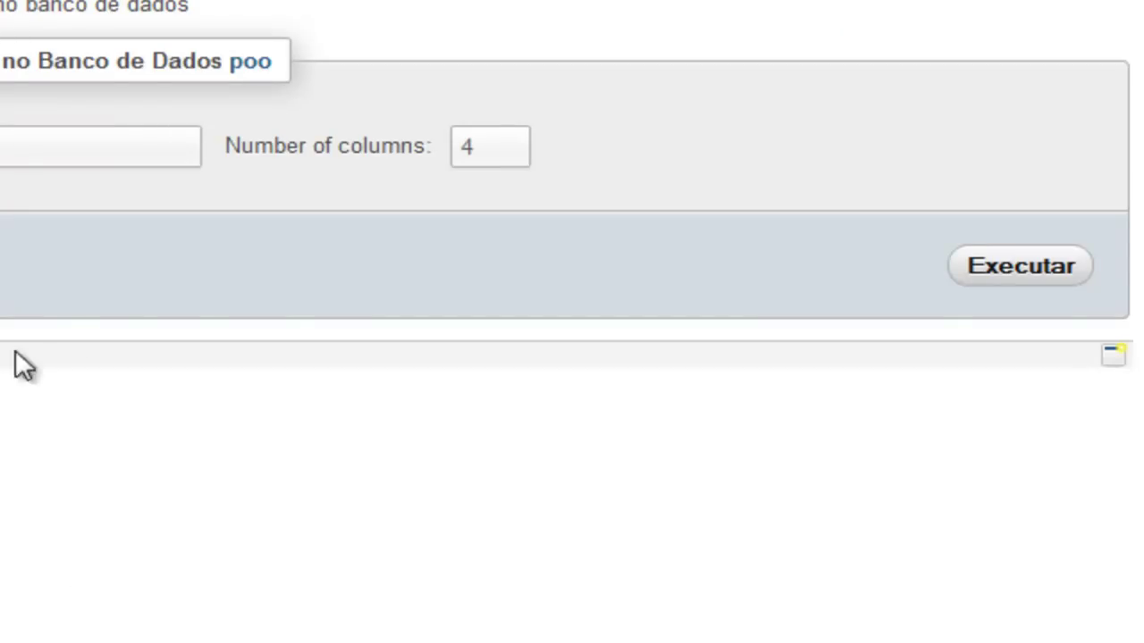
click(990, 266)
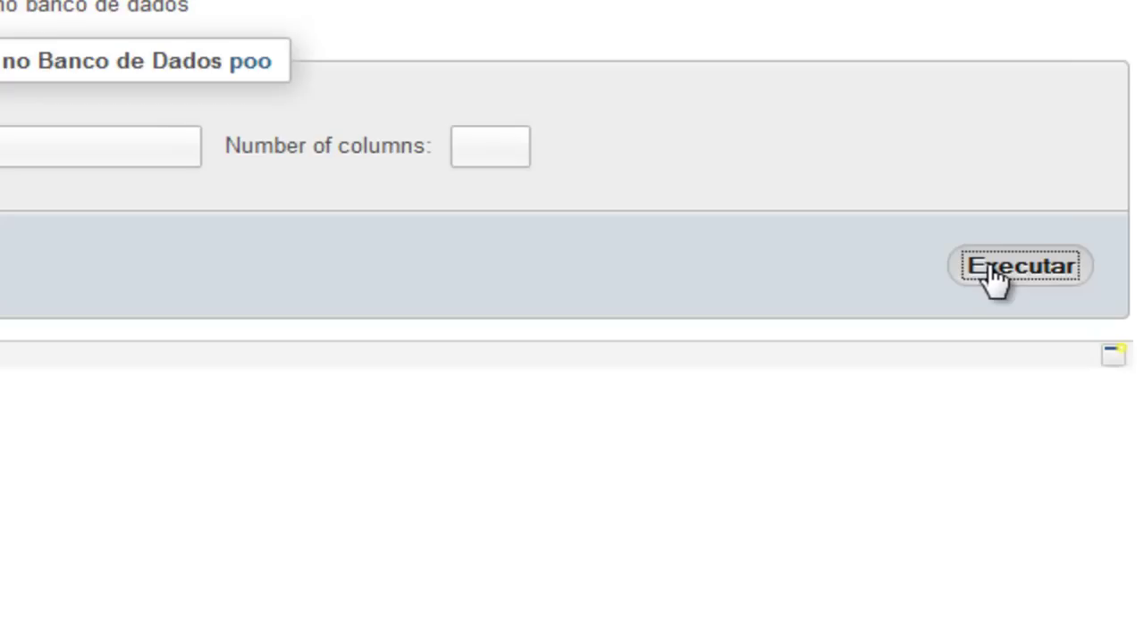
click(994, 266)
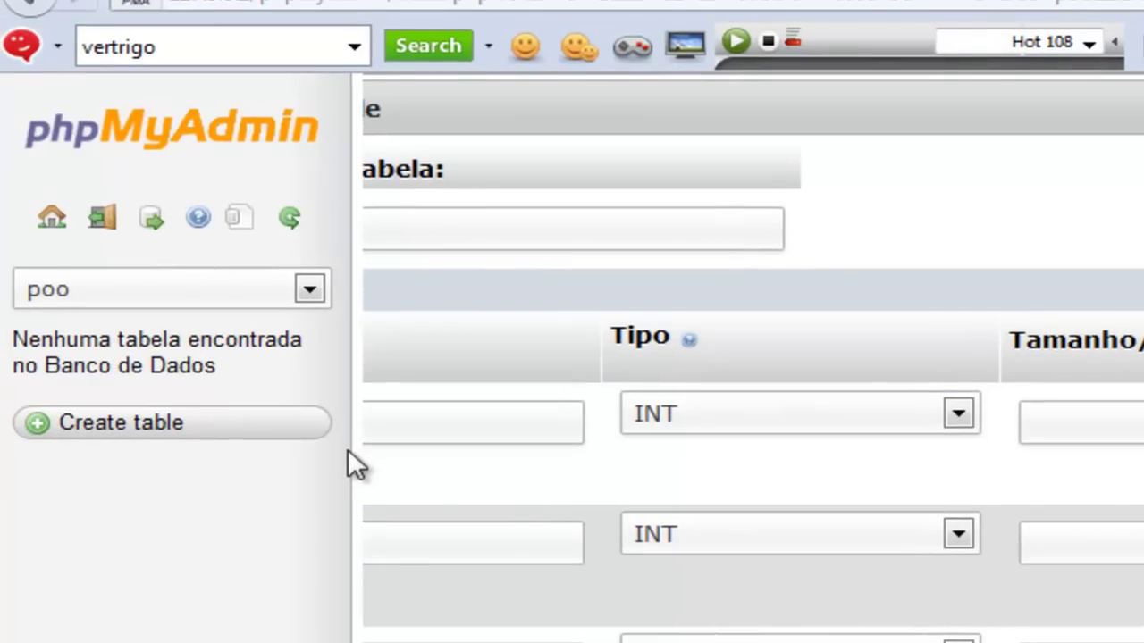
- Collapse the database navigation pane and reposition and widen the Create Table dialog so the column fields are accessible
drag(348, 448, 245, 473)
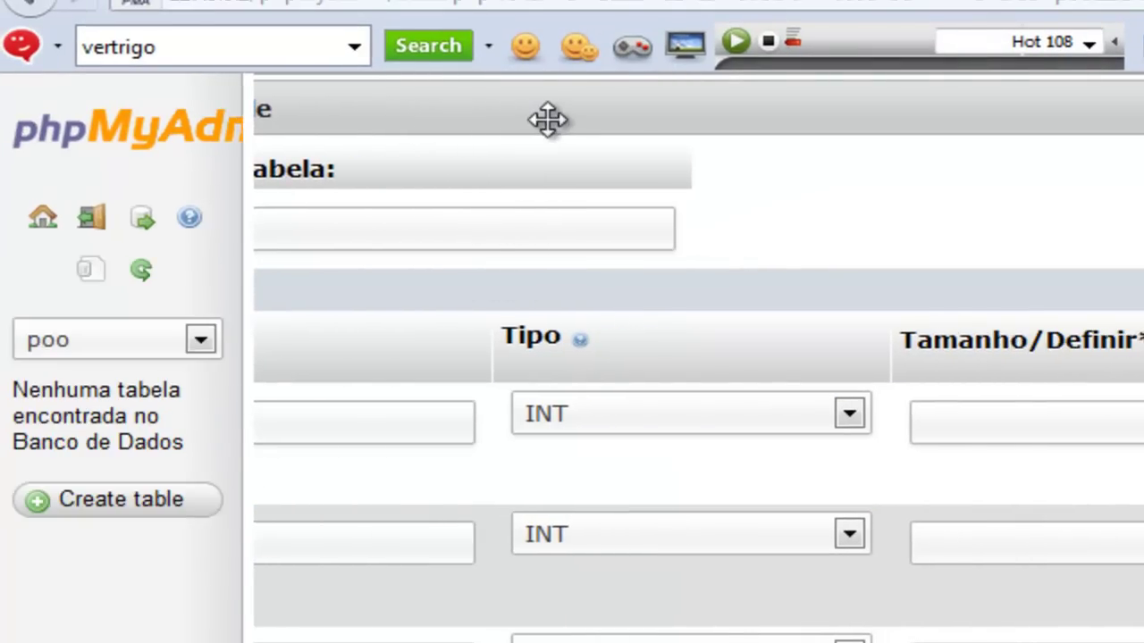
drag(294, 120, 403, 119)
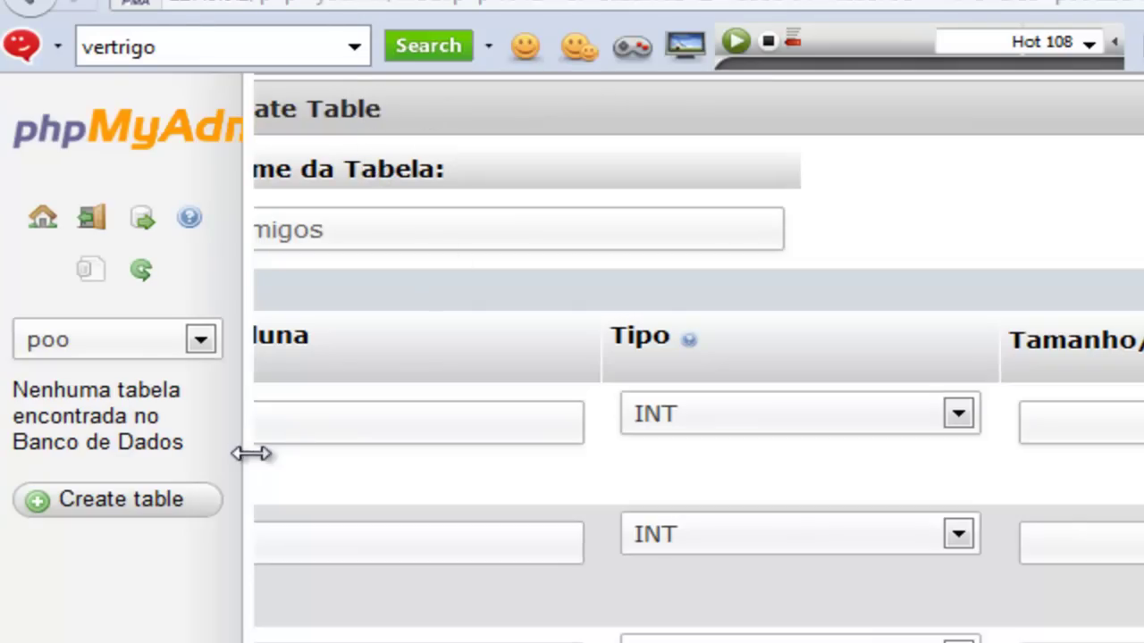
drag(4, 461, 2, 469)
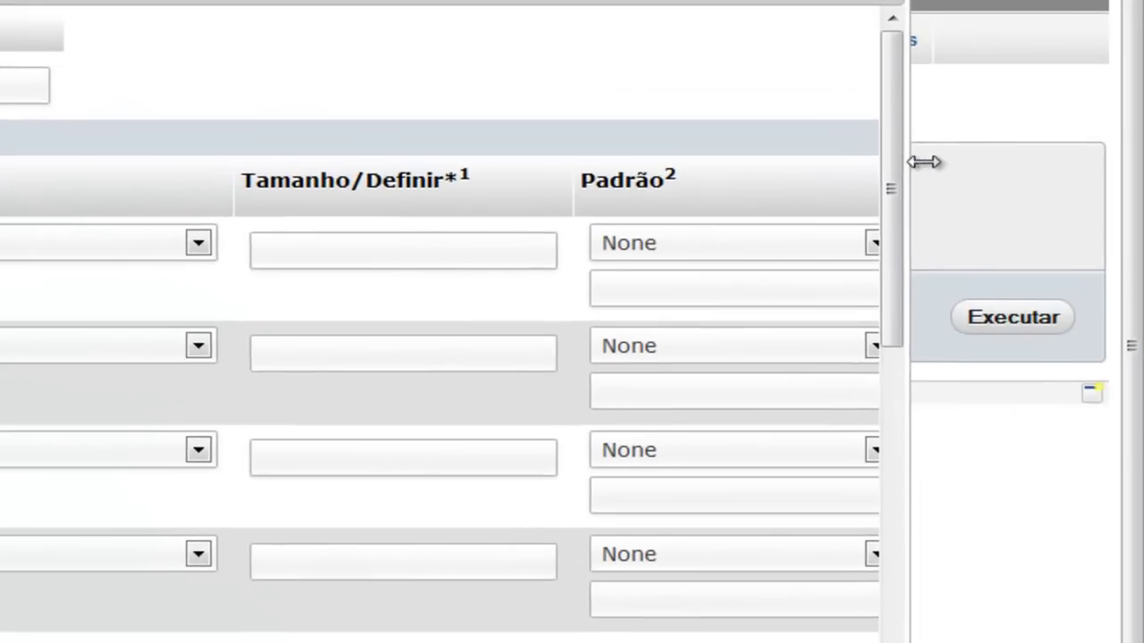
drag(1006, 165, 1083, 167)
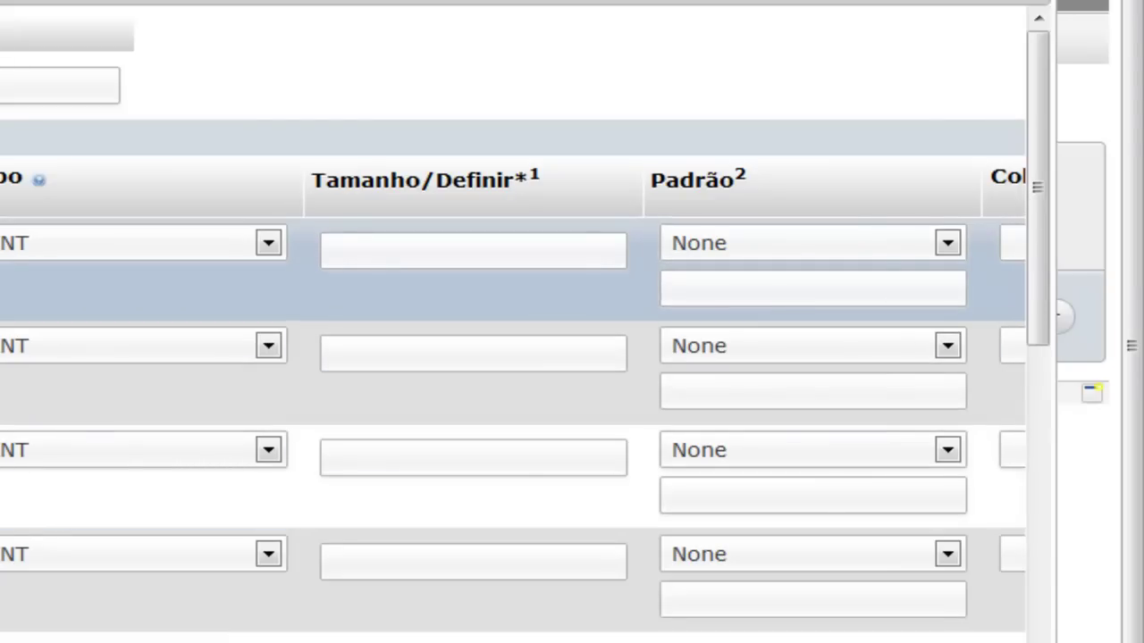
- Name the first column id, keep its type as INT, and enable auto-increment (A_I) for it
click(98, 247)
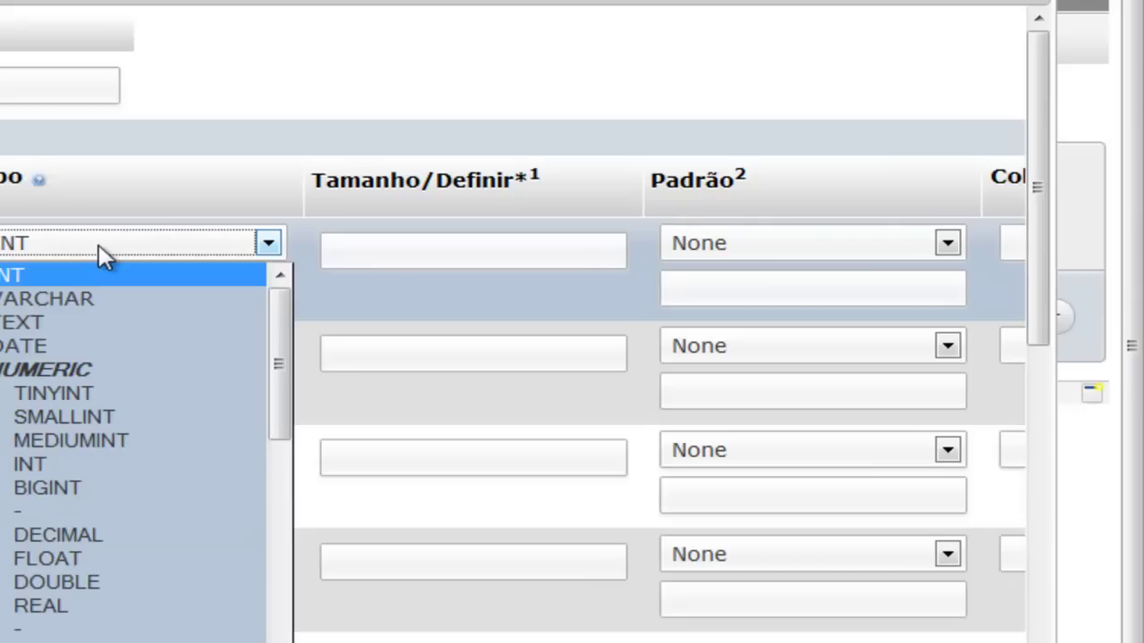
click(101, 257)
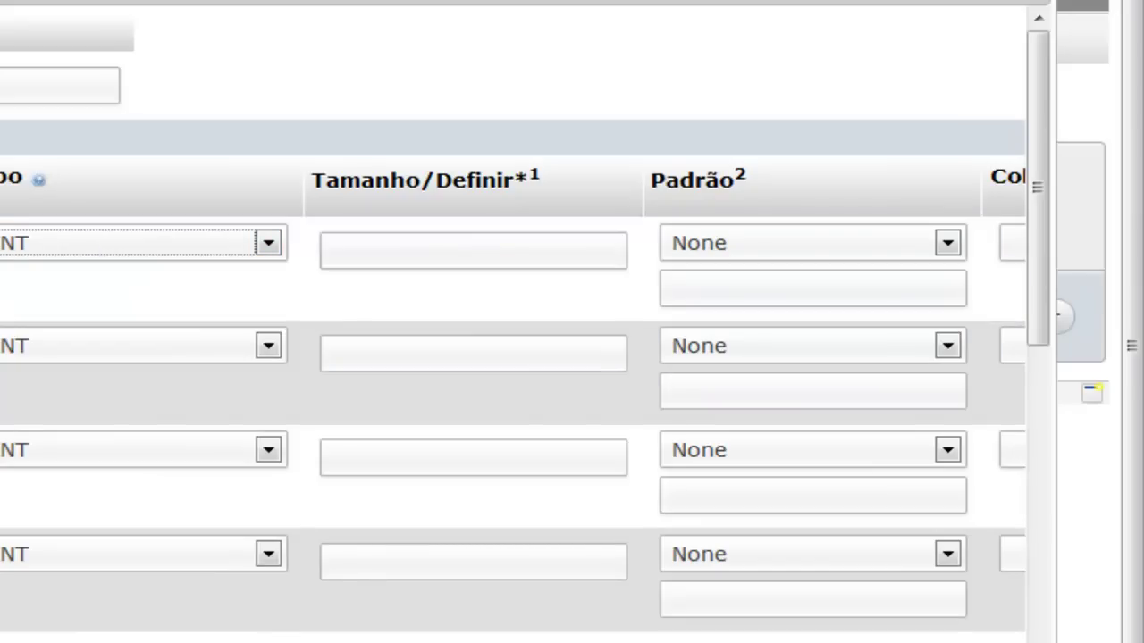
scroll(513, 375, right, 6)
scroll(510, 393, right, 3)
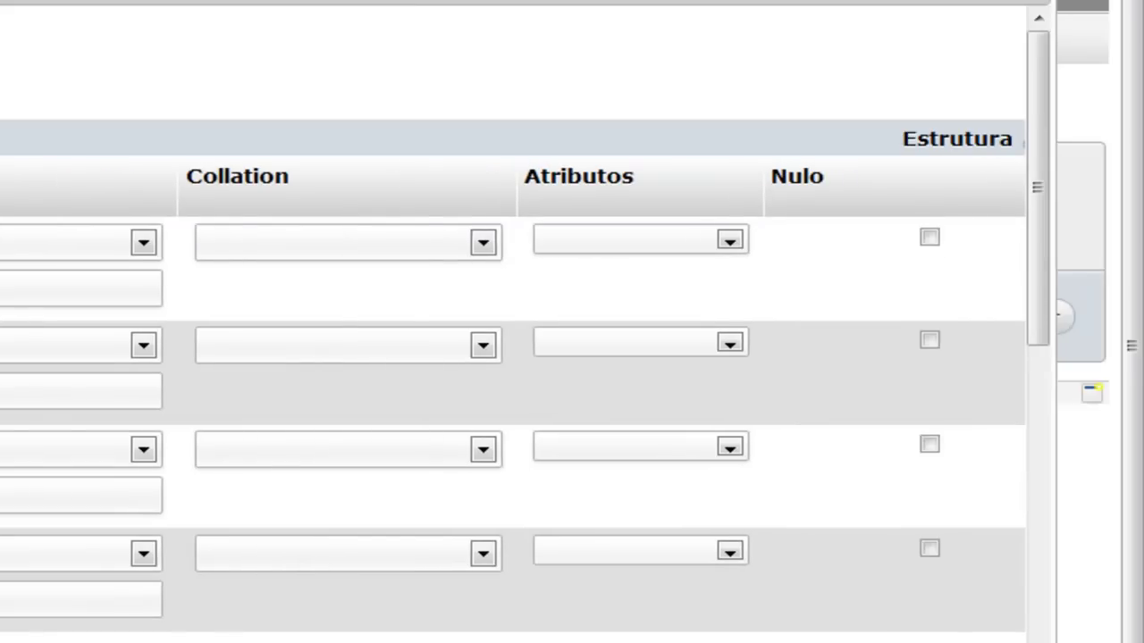
scroll(509, 393, right, 2)
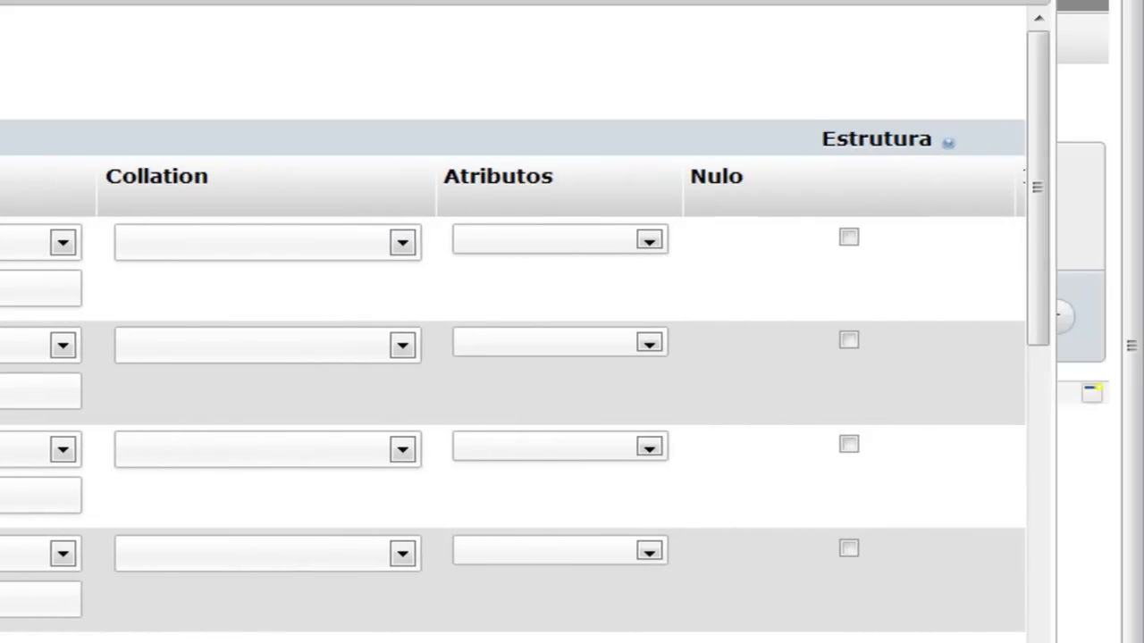
scroll(510, 393, right, 5)
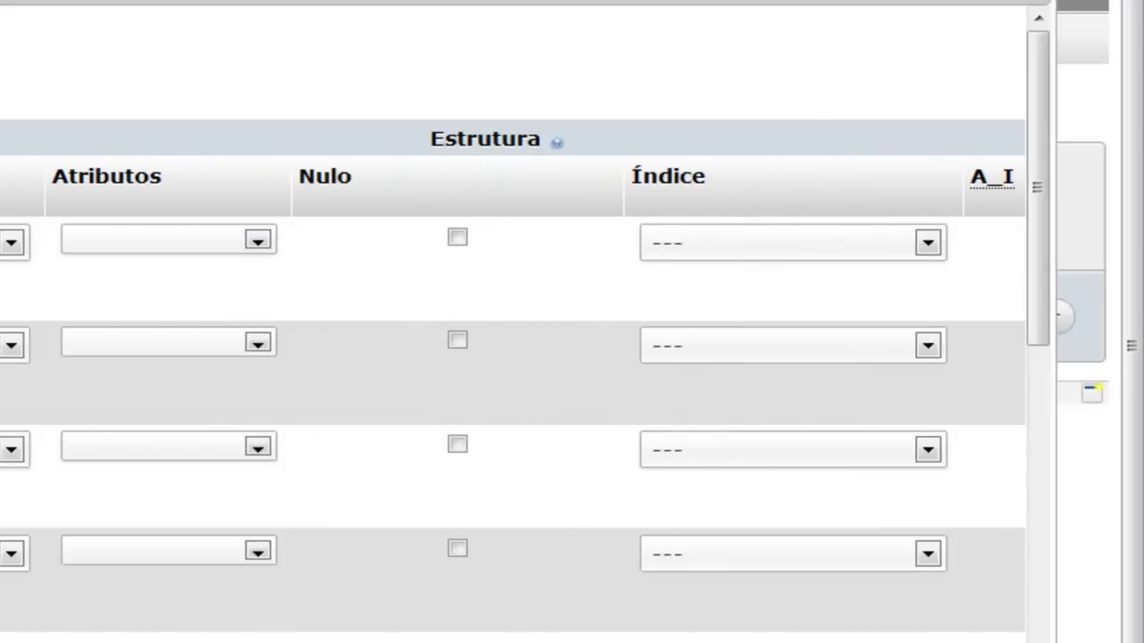
scroll(509, 393, right, 3)
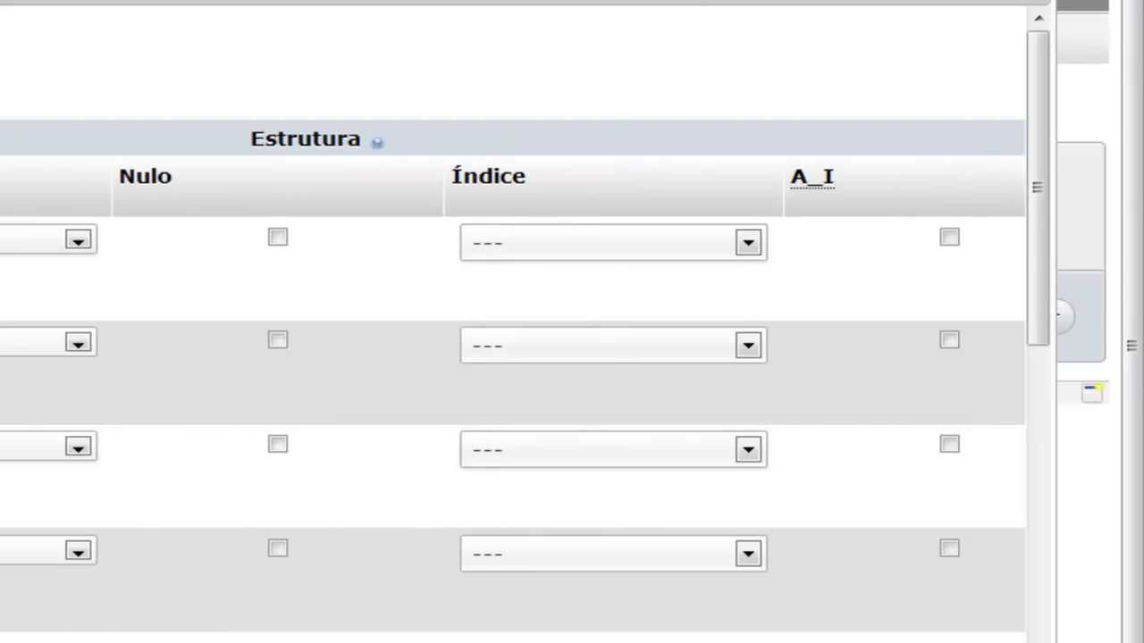
click(944, 237)
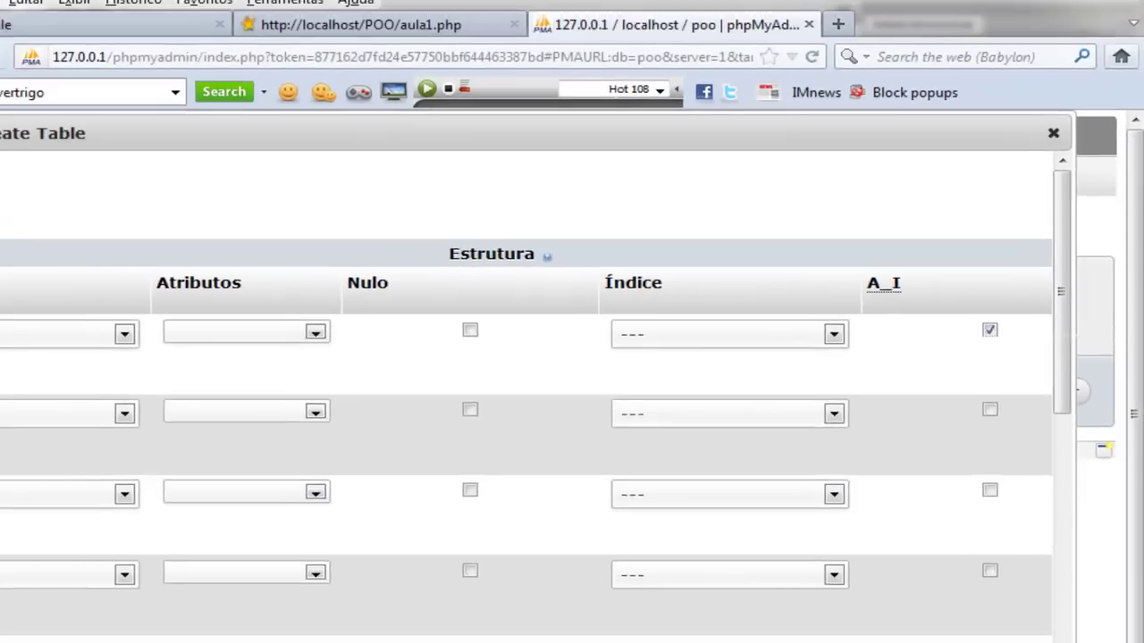
- Set the index of the id column to PRIMARY
scroll(533, 411, left, 10)
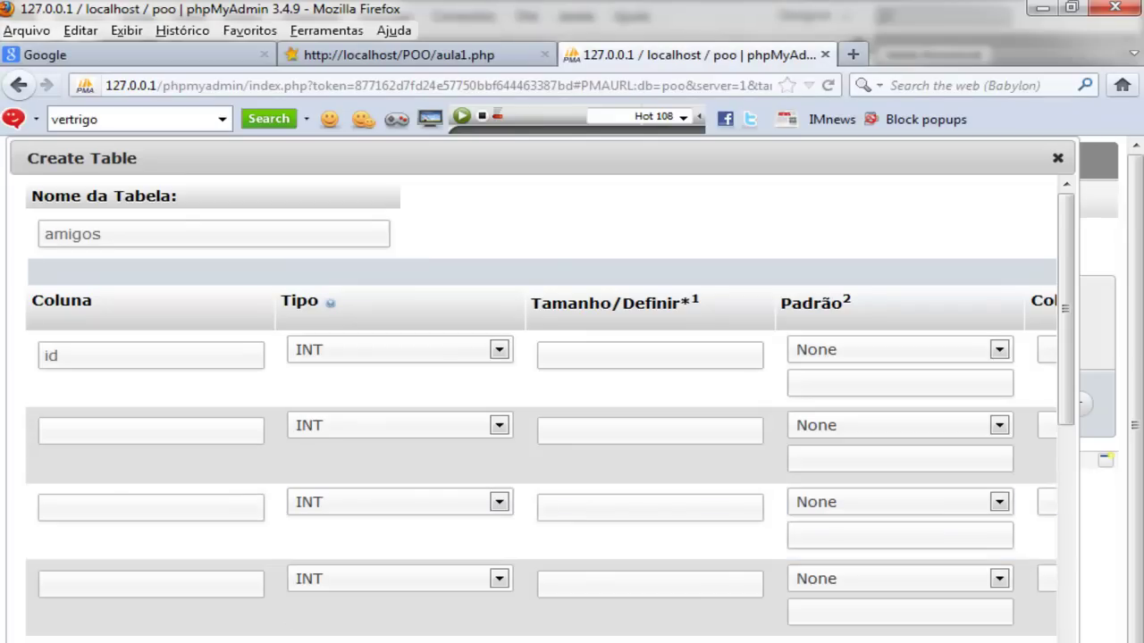
scroll(533, 408, right, 10)
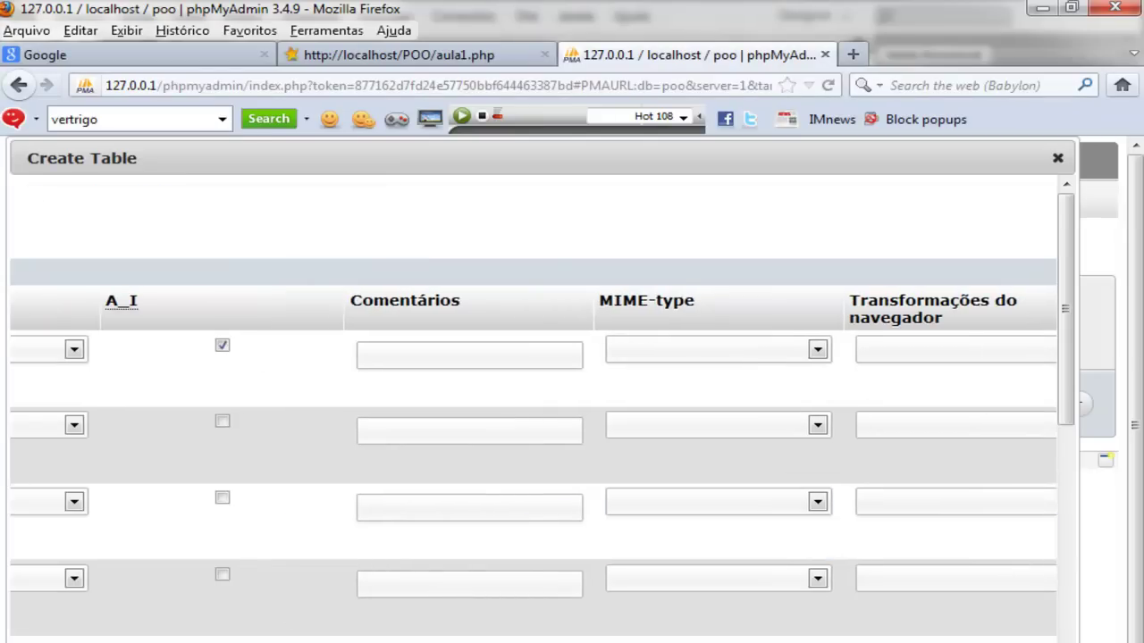
scroll(532, 408, right, 6)
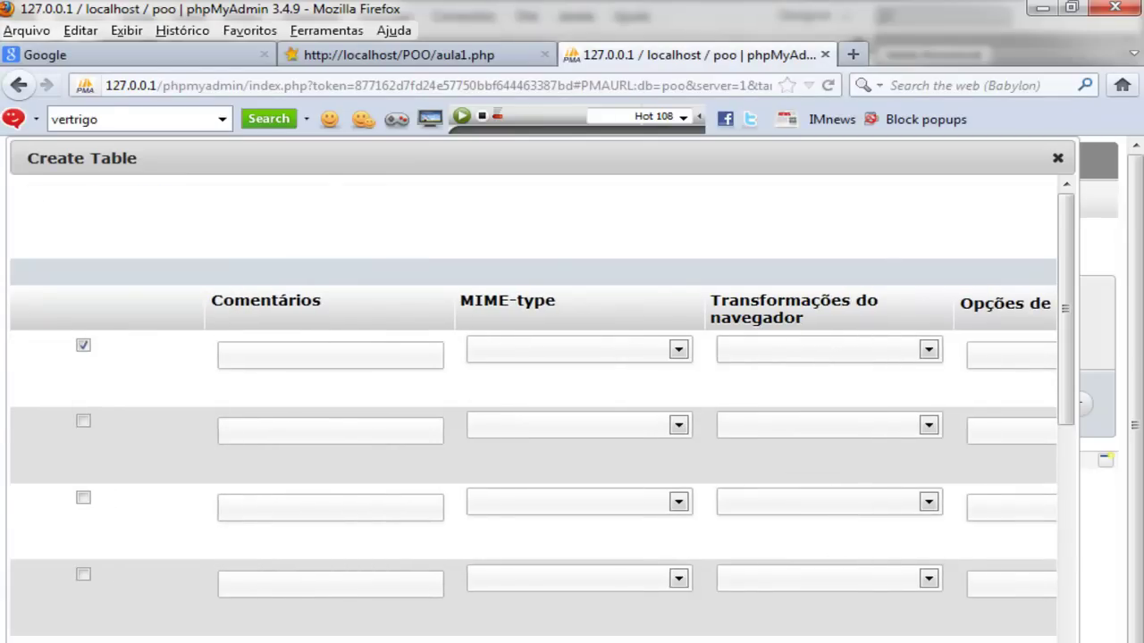
scroll(532, 407, left, 10)
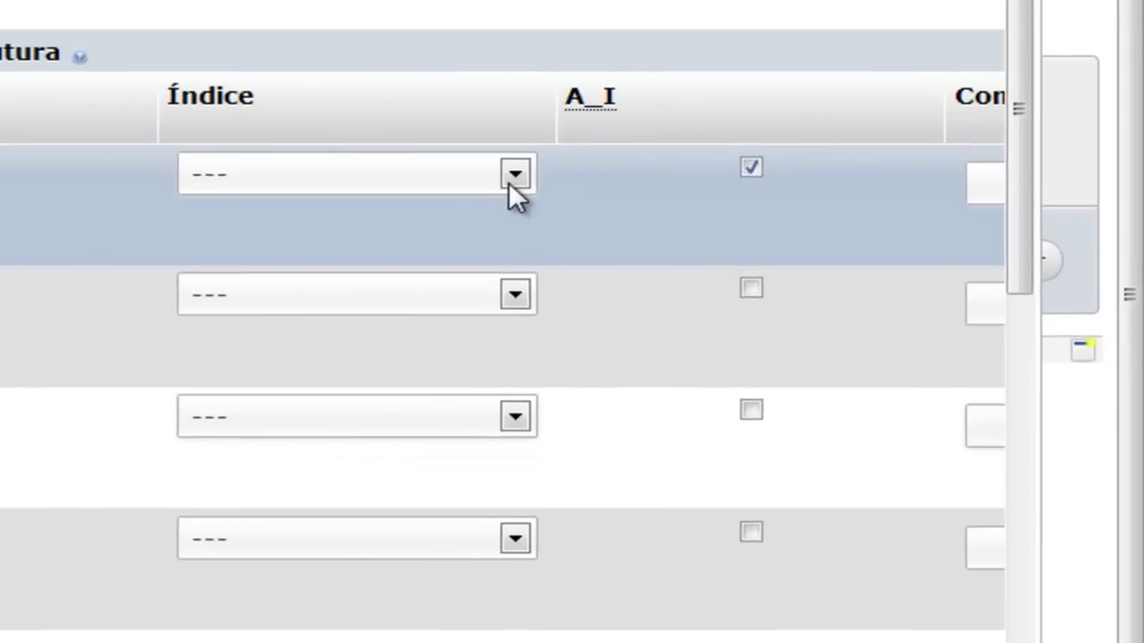
click(513, 176)
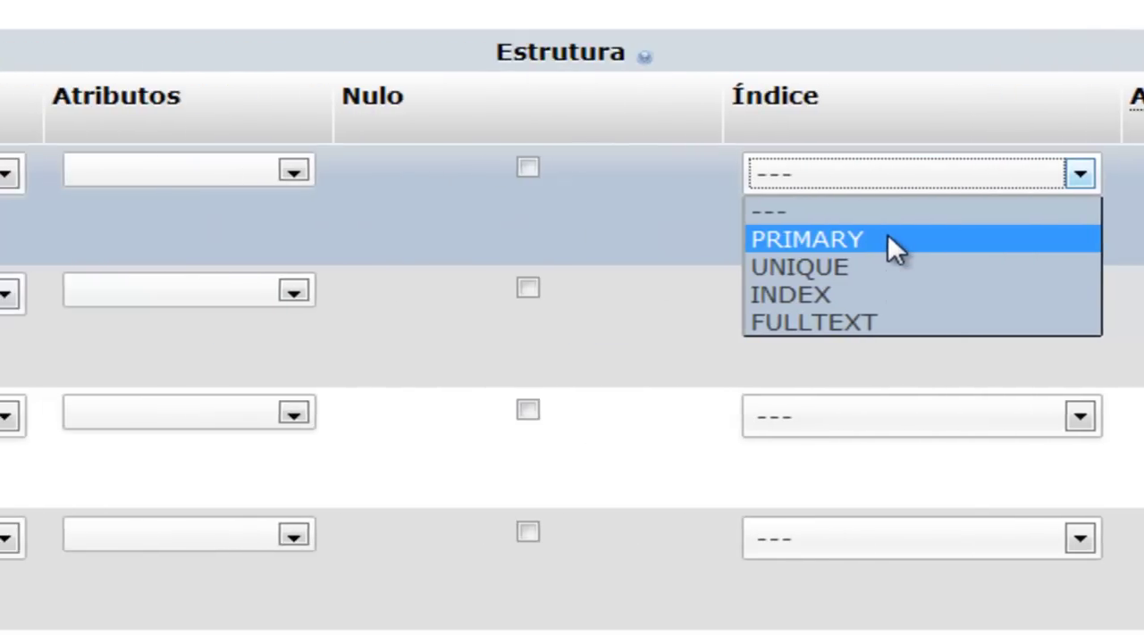
click(888, 236)
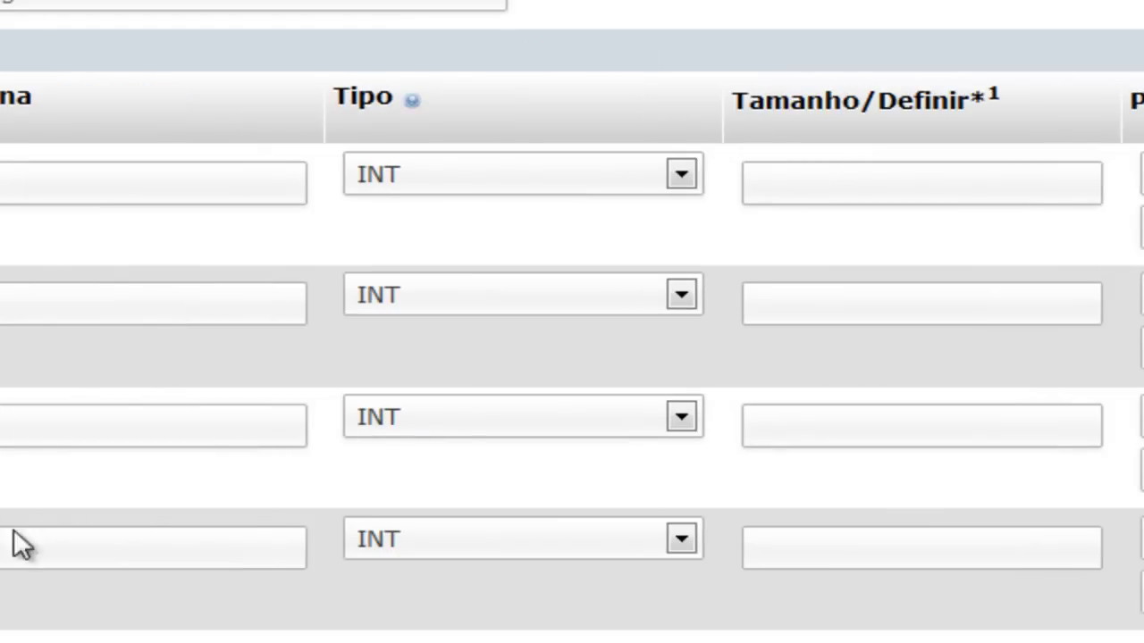
- Name the remaining three columns nome, idade and telefone
click(119, 302)
text(ne)
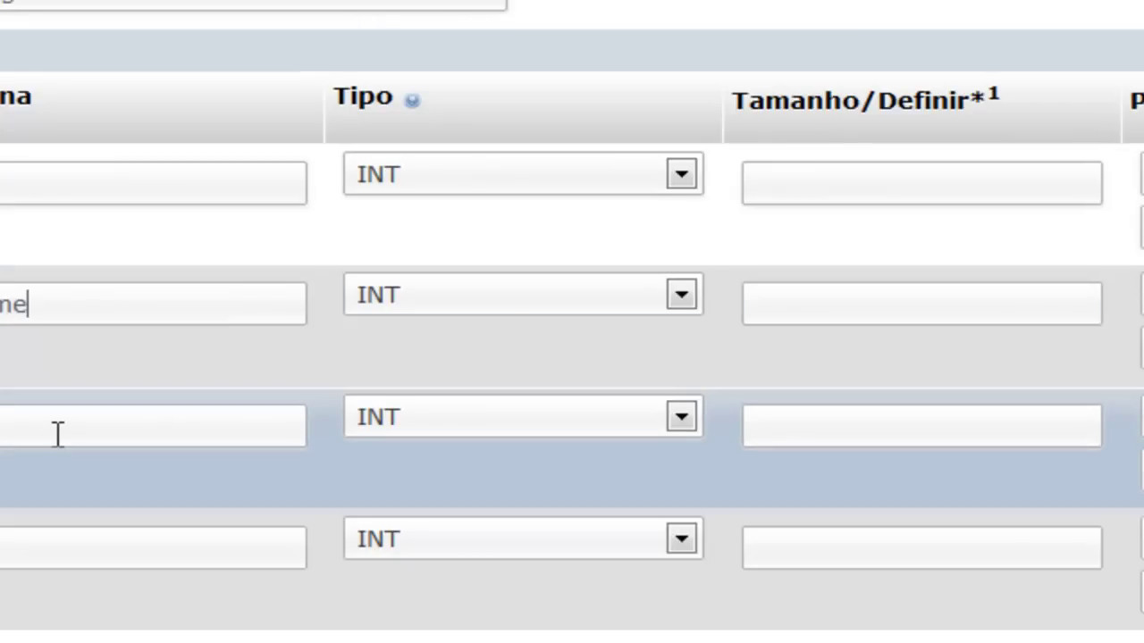
click(58, 434)
text(de)
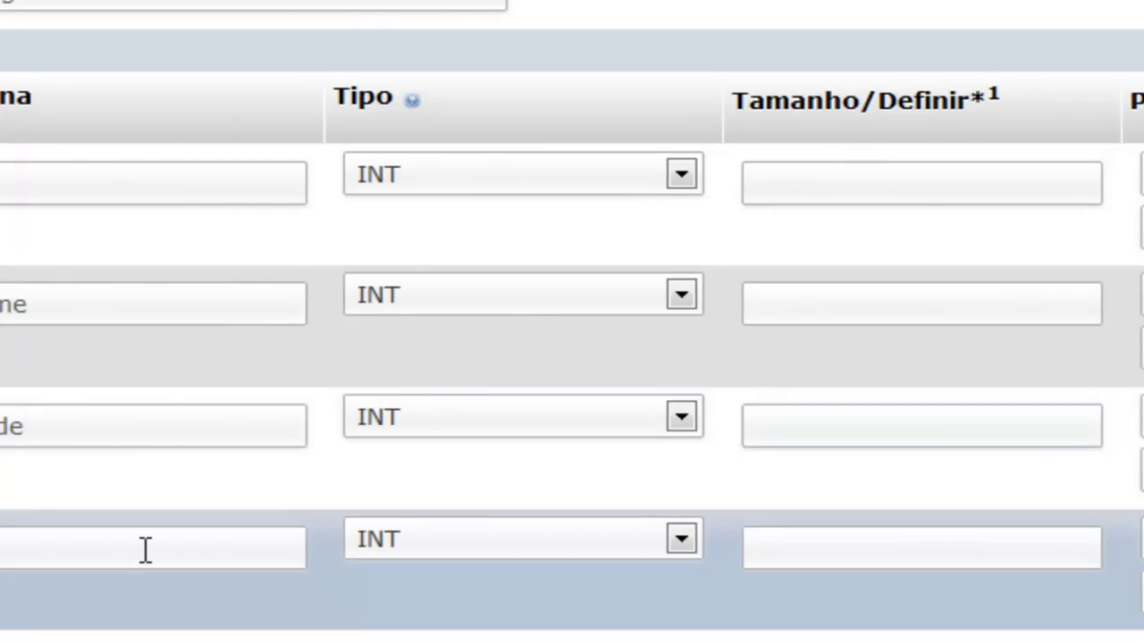
click(146, 551)
text(efone)
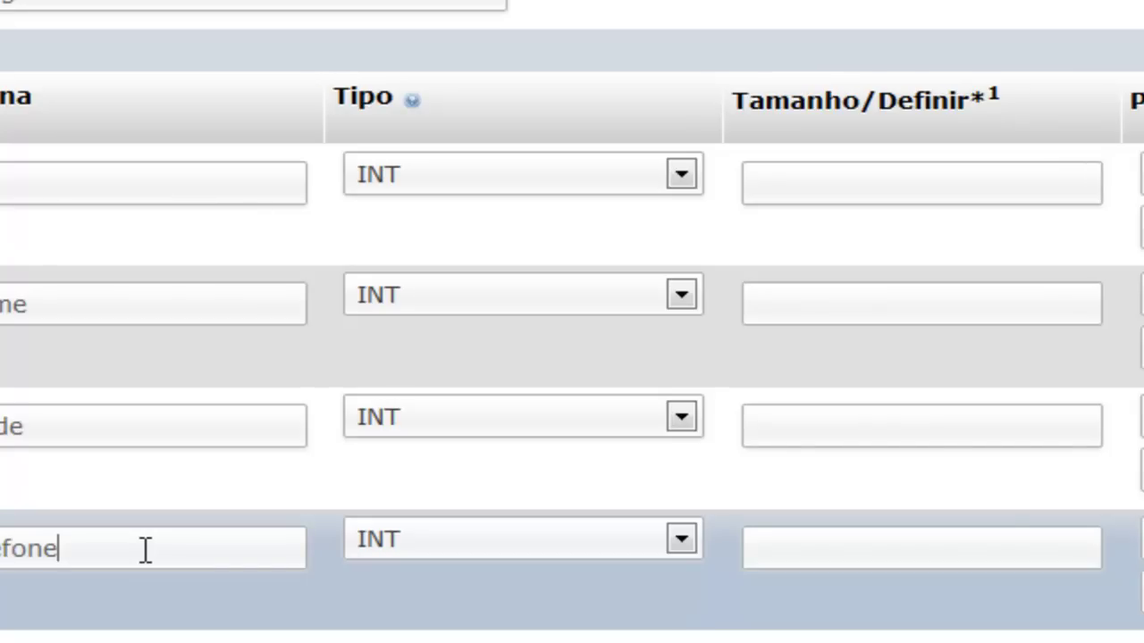
- Set the data type of the nome, idade and telefone columns to TEXT
click(462, 297)
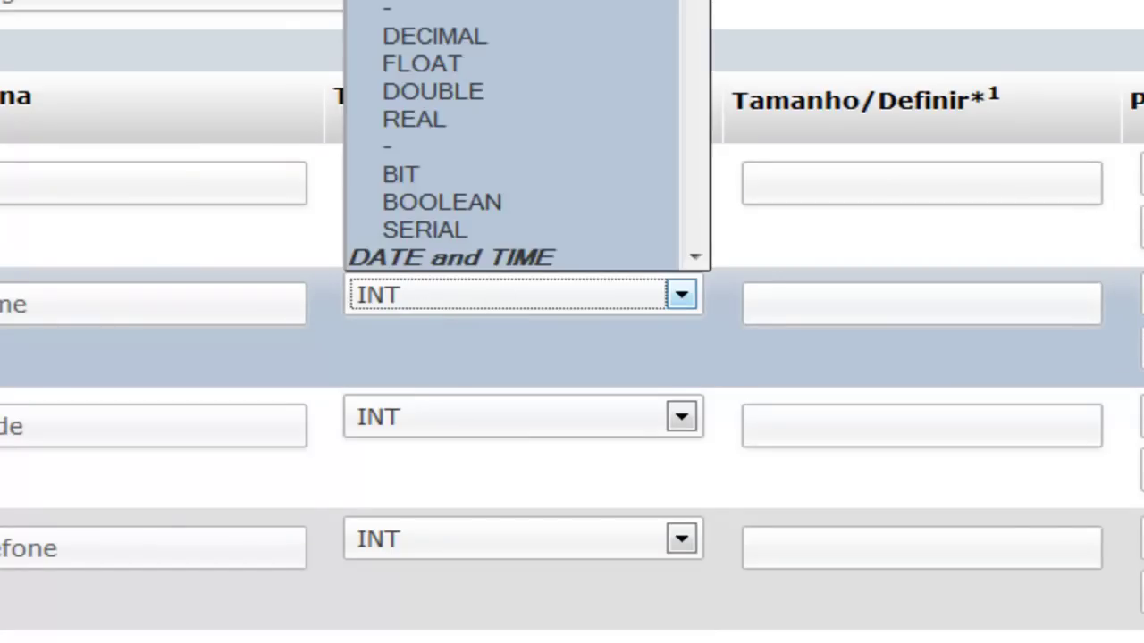
click(390, 2)
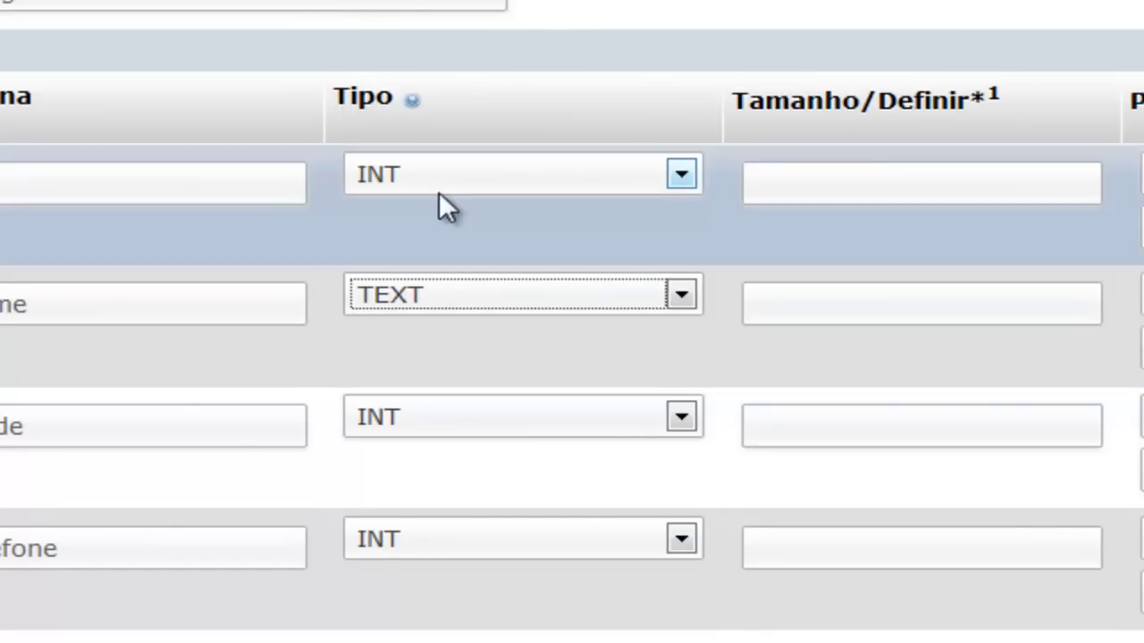
click(514, 413)
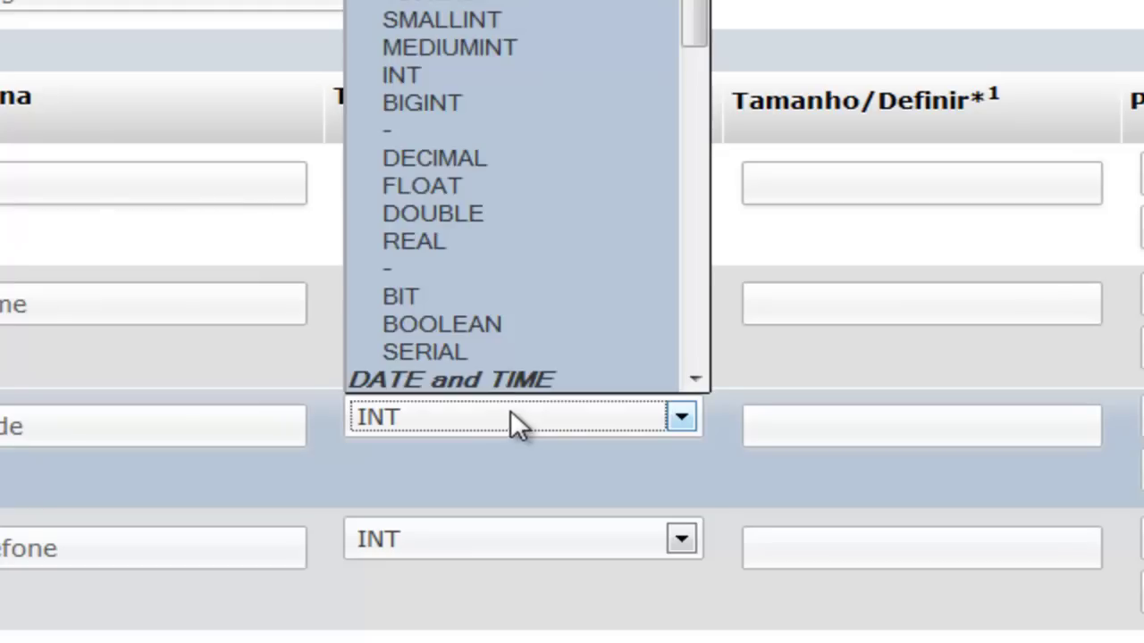
click(484, 263)
click(508, 551)
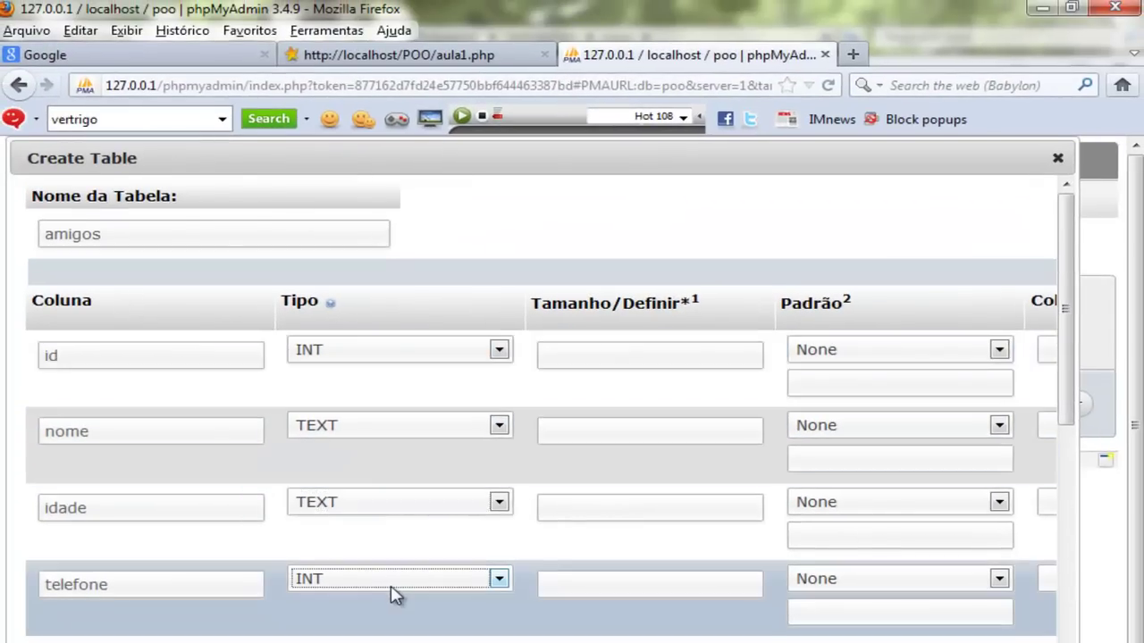
click(393, 596)
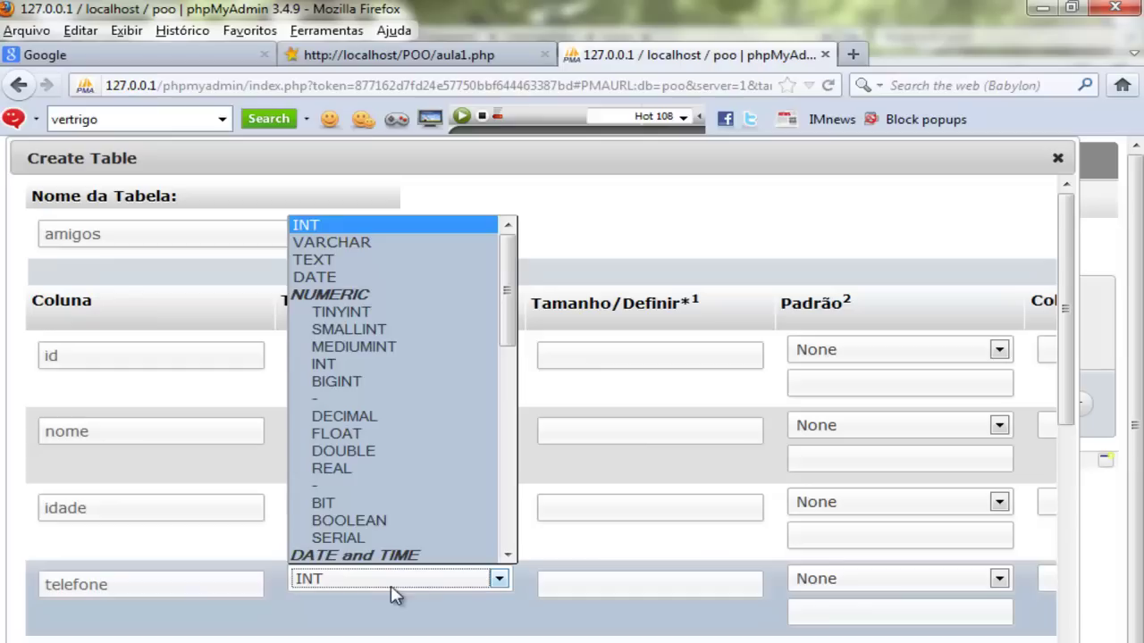
click(335, 267)
- Set the column lengths to 30 for nome, 5 for idade and 12 for telefone
click(603, 439)
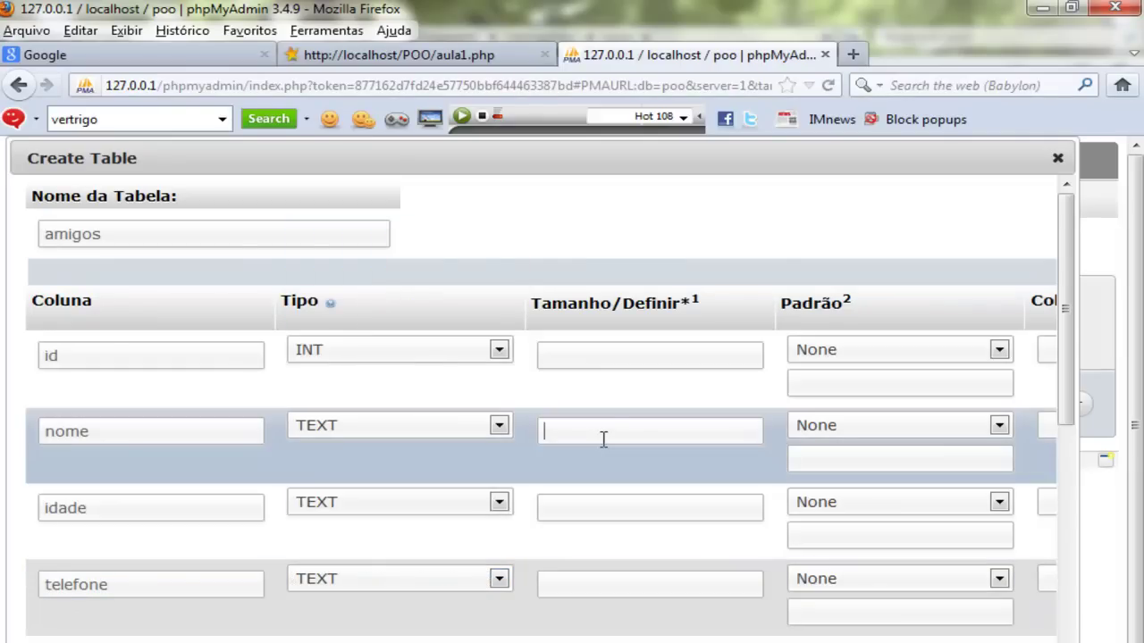
text(30)
click(610, 505)
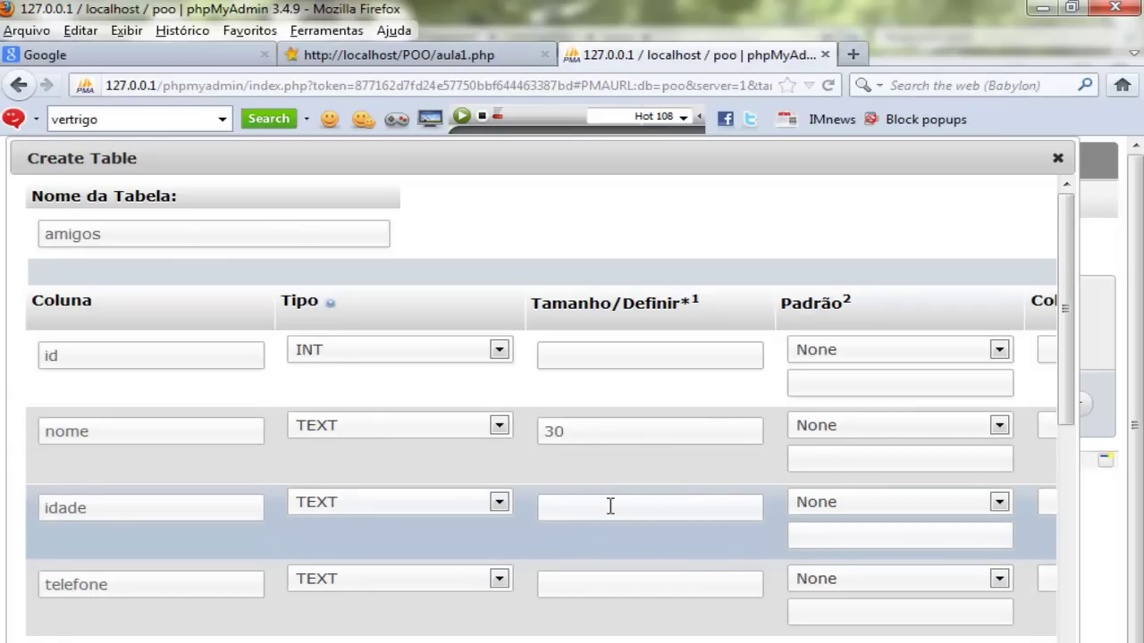
text(5)
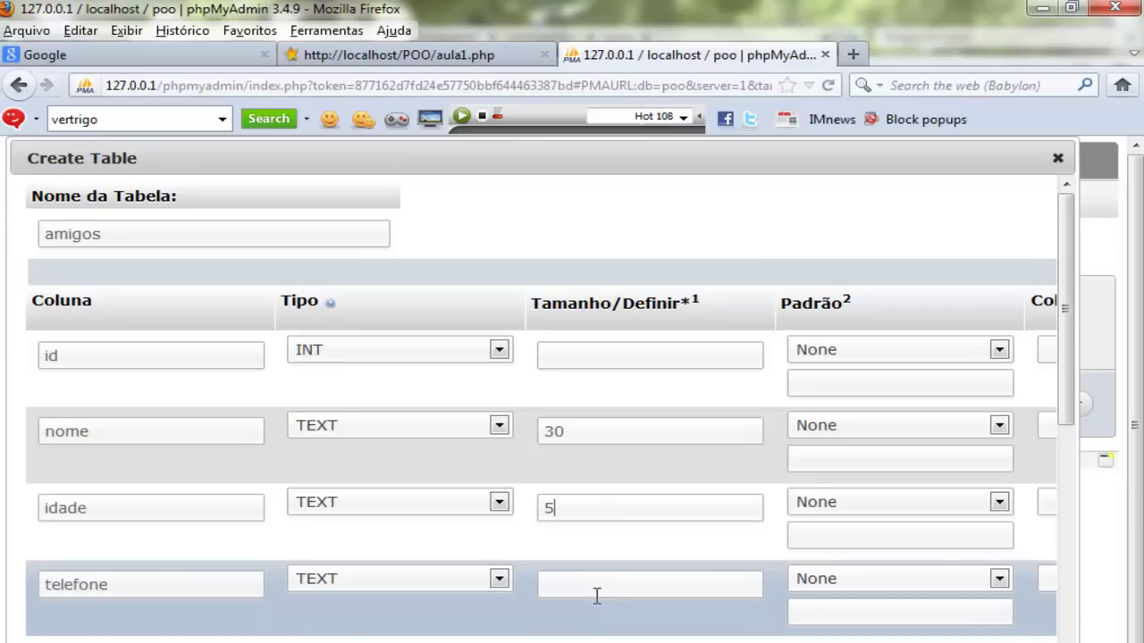
click(590, 591)
text(12)
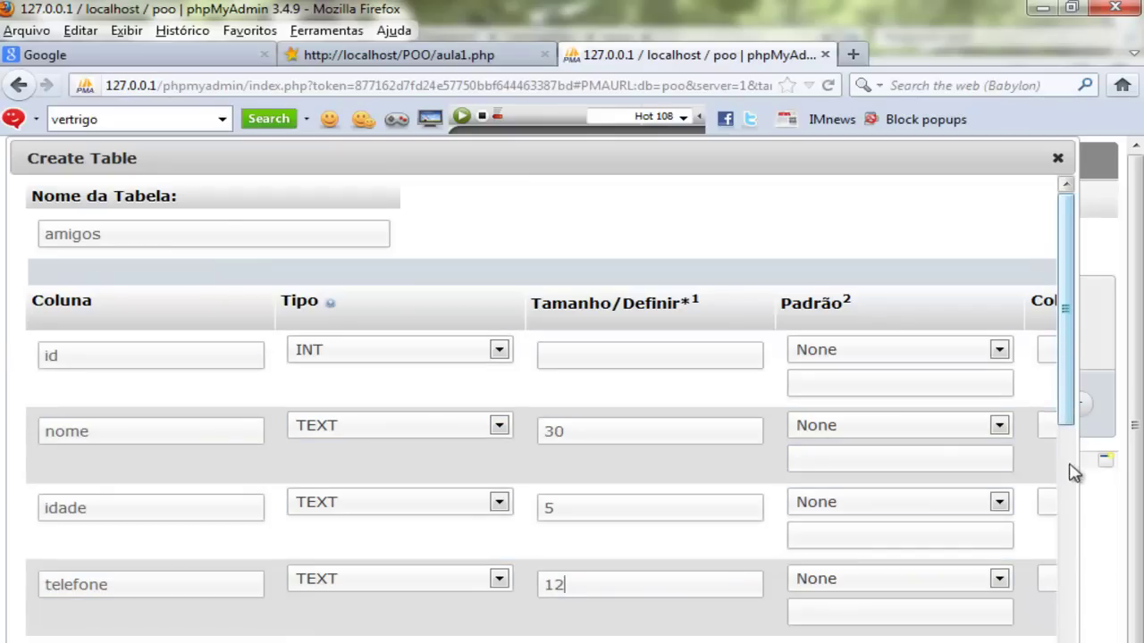
- Save the amigos table definition with the InnoDB storage engine to create the table
scroll(960, 593, down, 5)
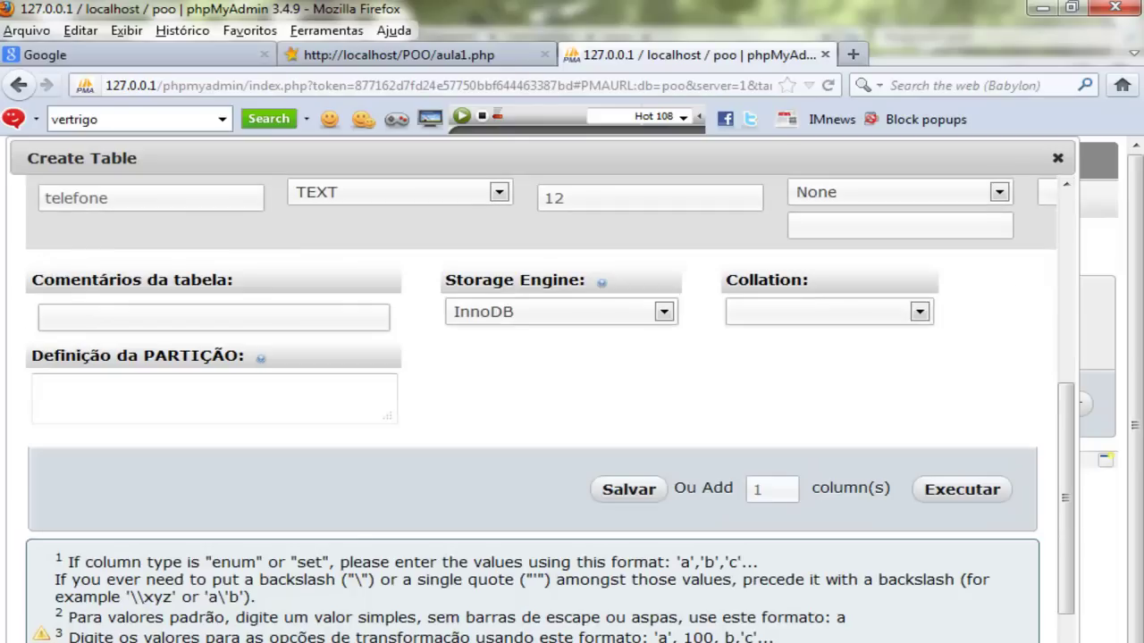
click(647, 493)
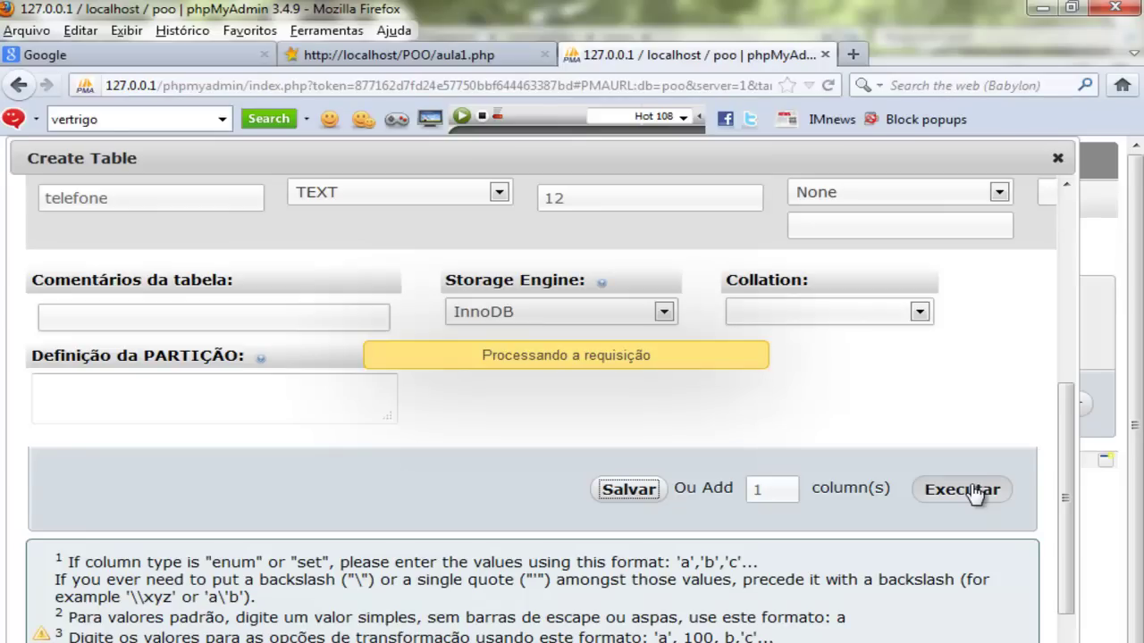
click(973, 491)
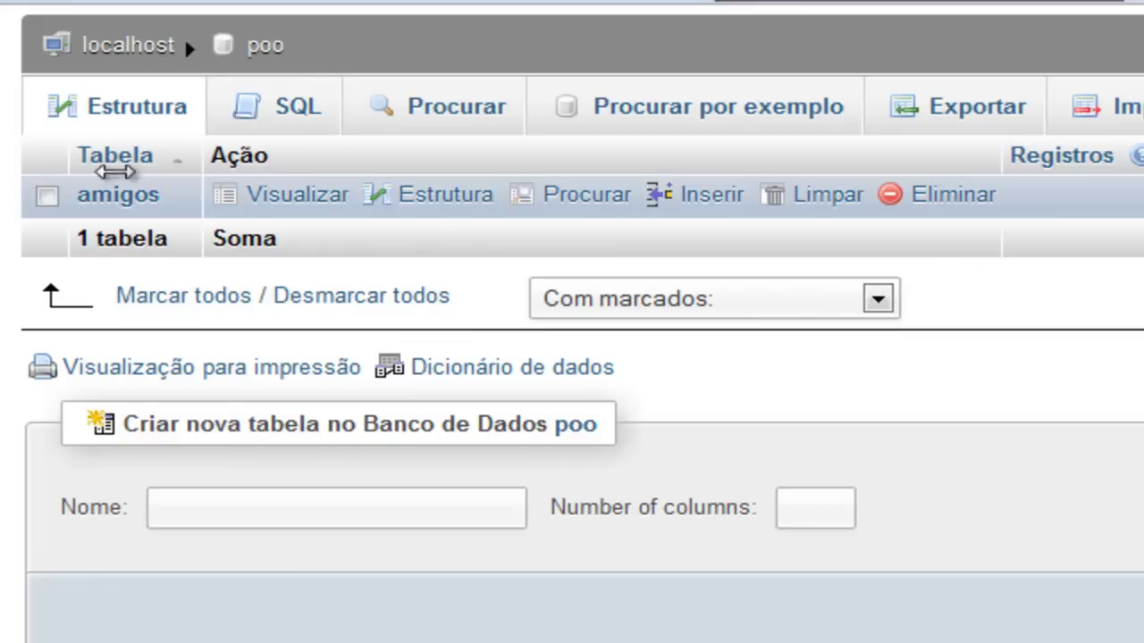
- Open the structure of the amigos table and review its columns and indexes
click(268, 112)
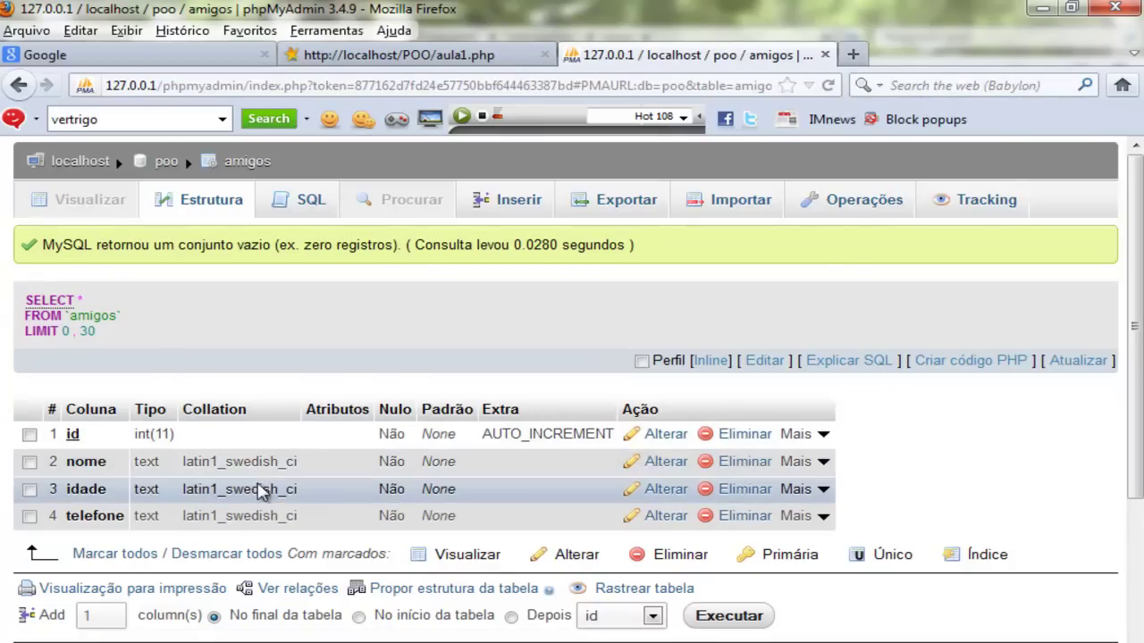
scroll(339, 482, down, 3)
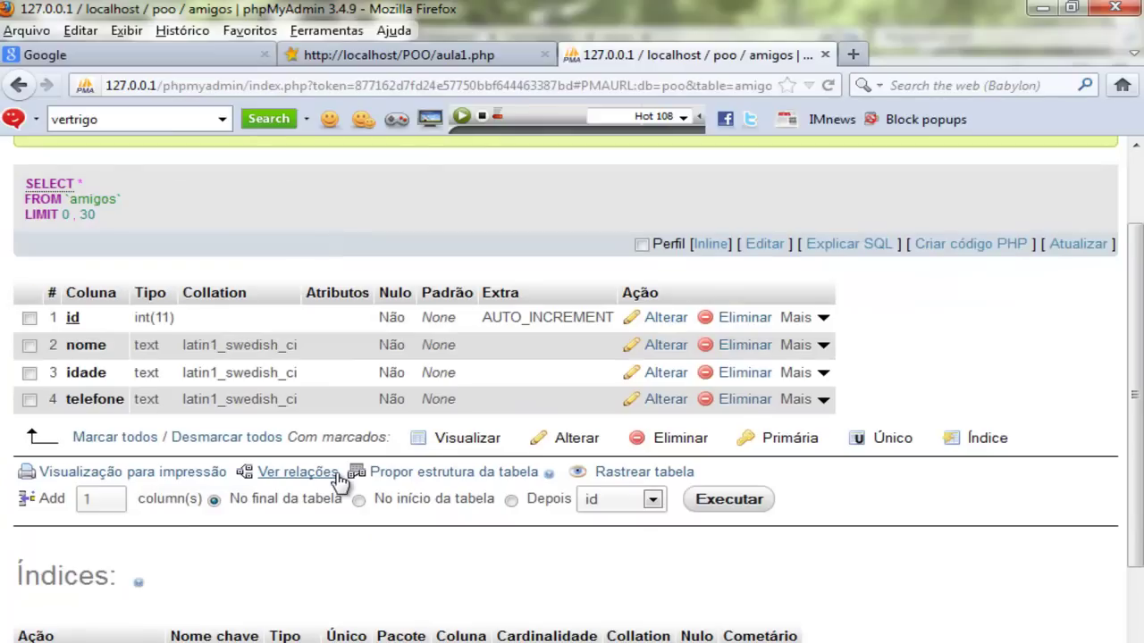
scroll(354, 478, up, 3)
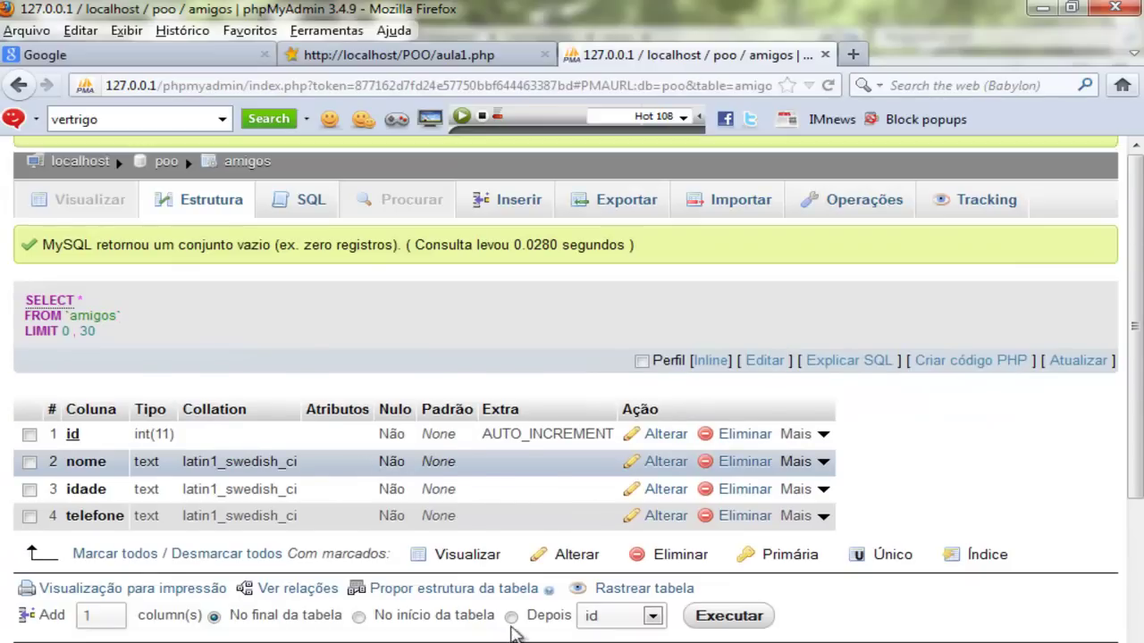
scroll(353, 406, down, 3)
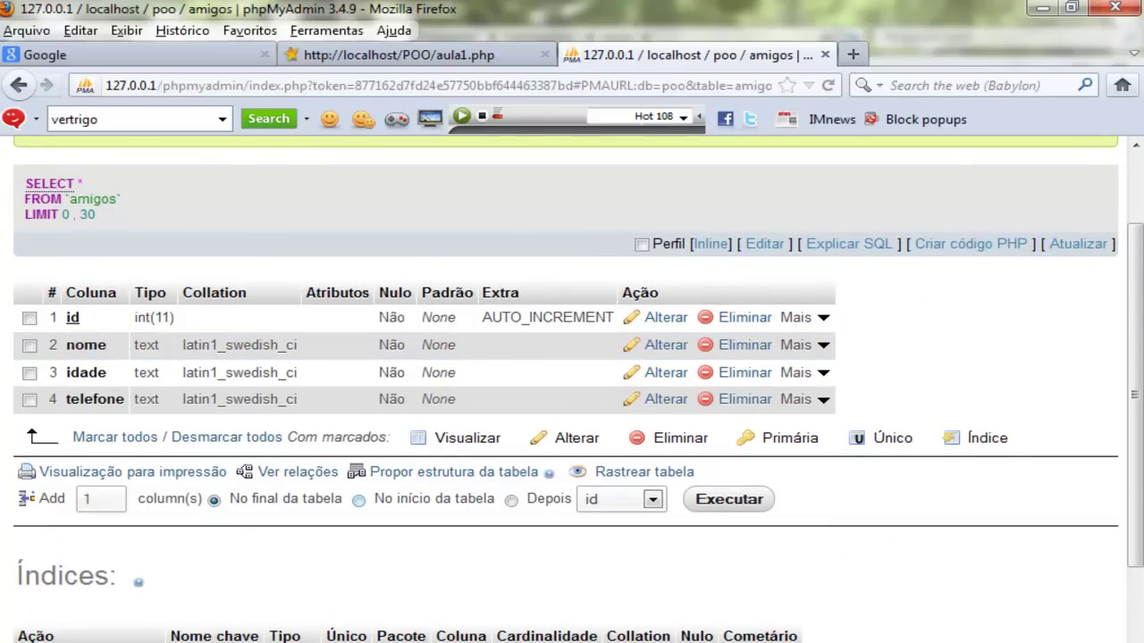
- Switch to Dreamweaver and review the arguments passed to esc_nome and the INSERT query in aula1.php
key(alt+Tab)
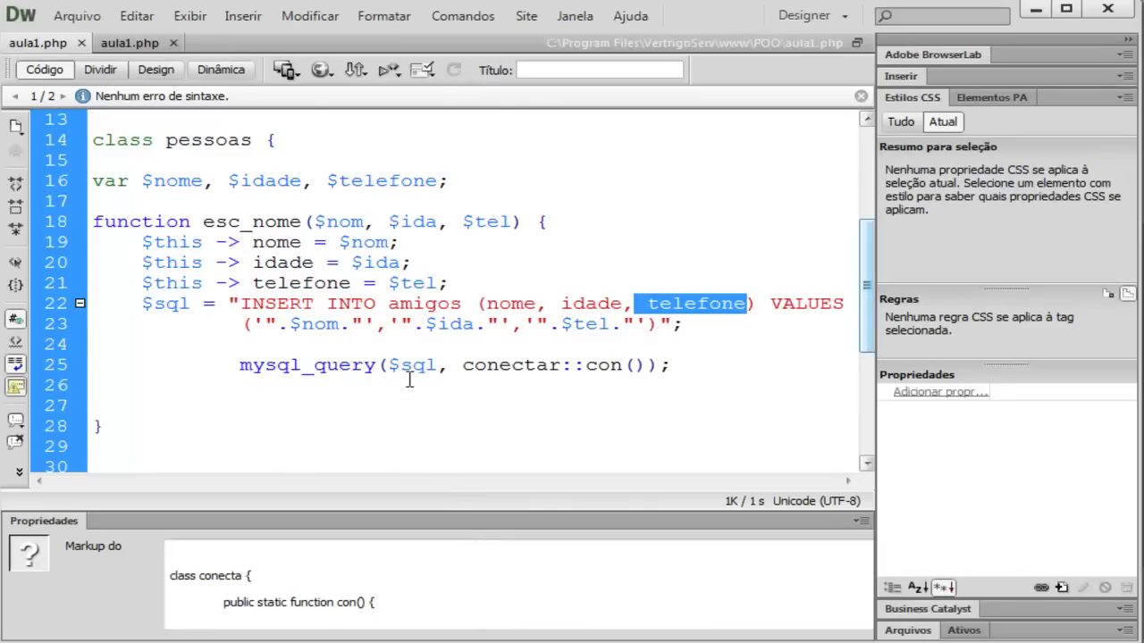
scroll(409, 379, down, 4)
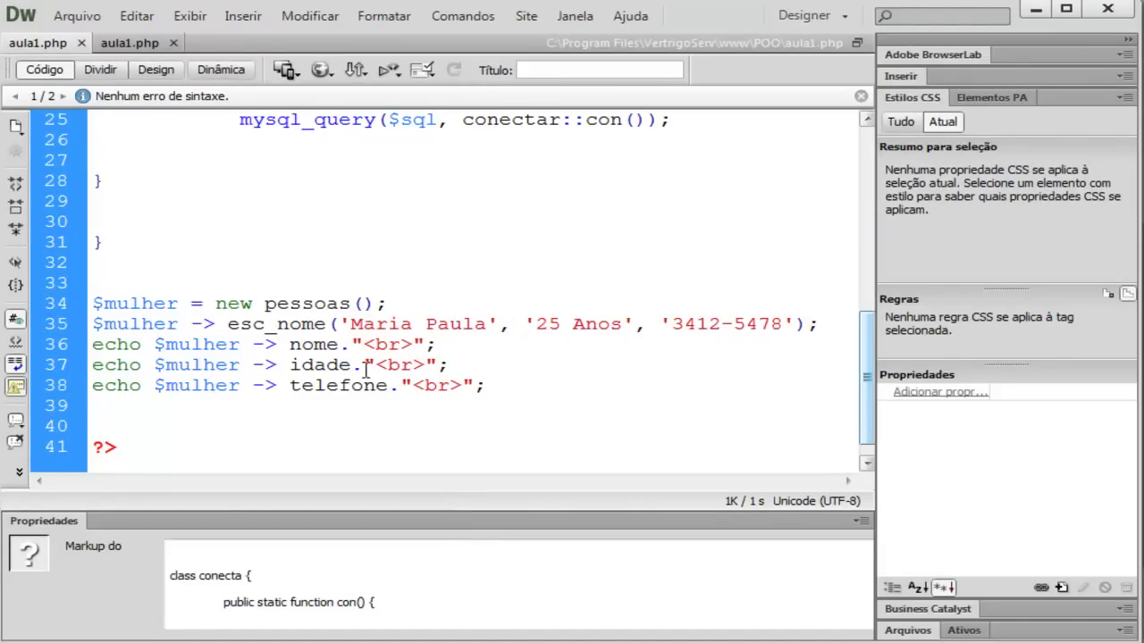
drag(361, 328, 455, 331)
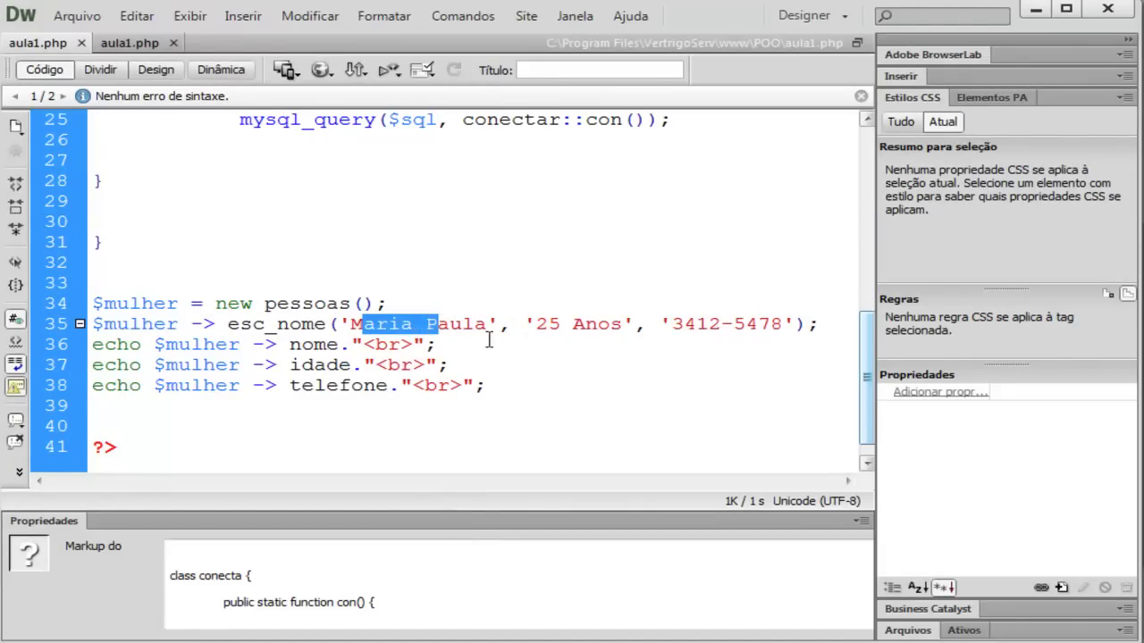
drag(548, 322, 586, 324)
drag(710, 320, 721, 316)
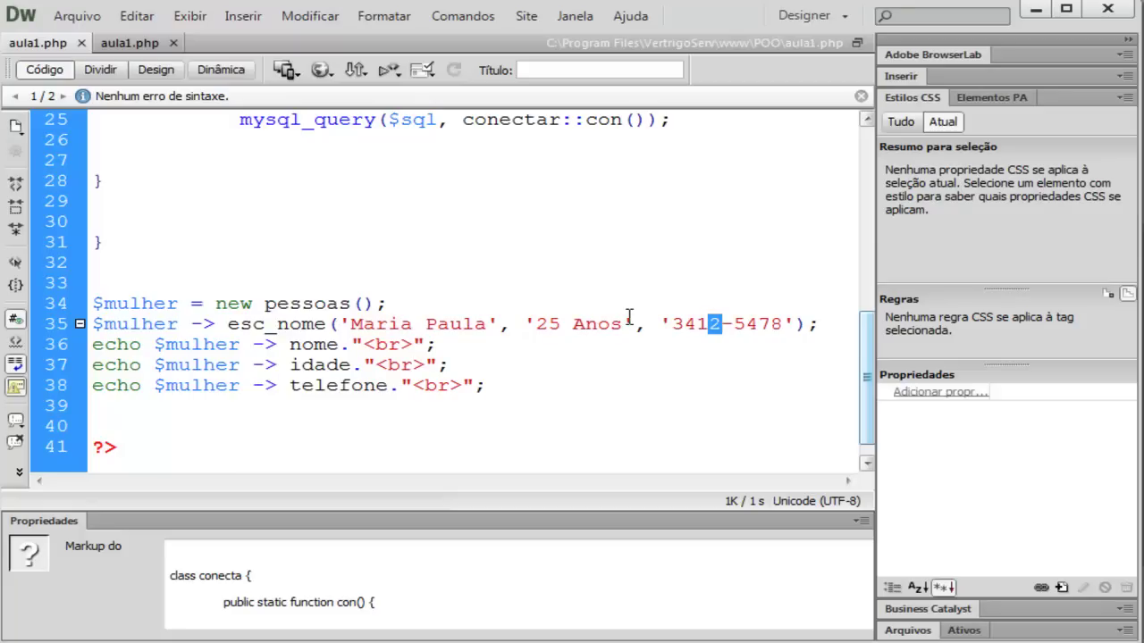
scroll(628, 316, up, 1)
scroll(629, 316, up, 4)
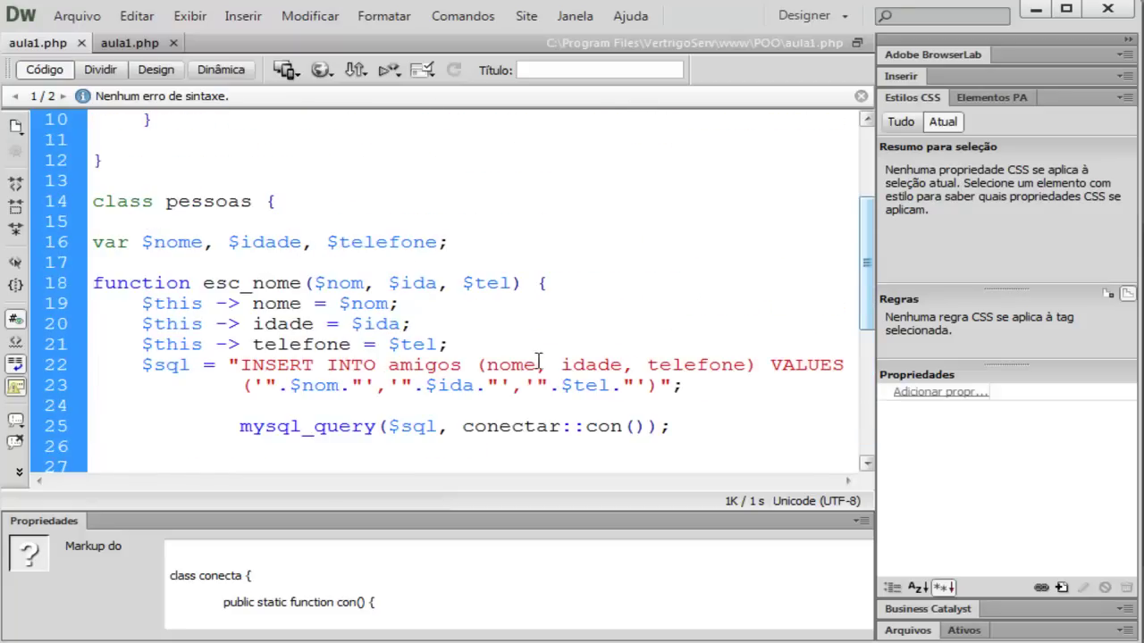
key(alt+Tab)
key(alt+Tab)
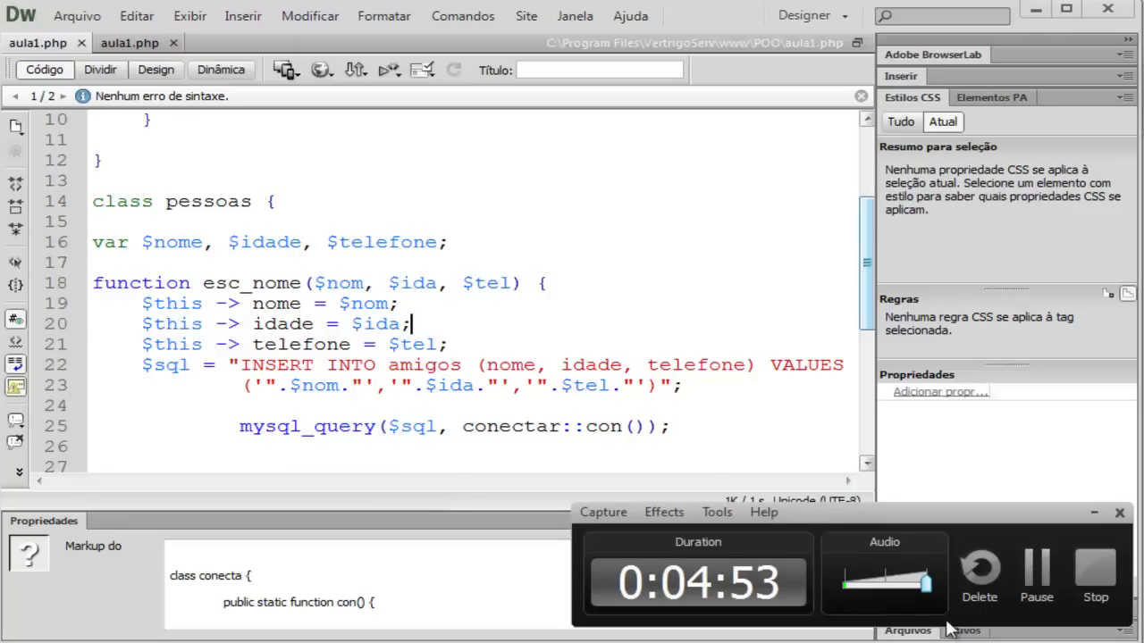
click(1041, 563)
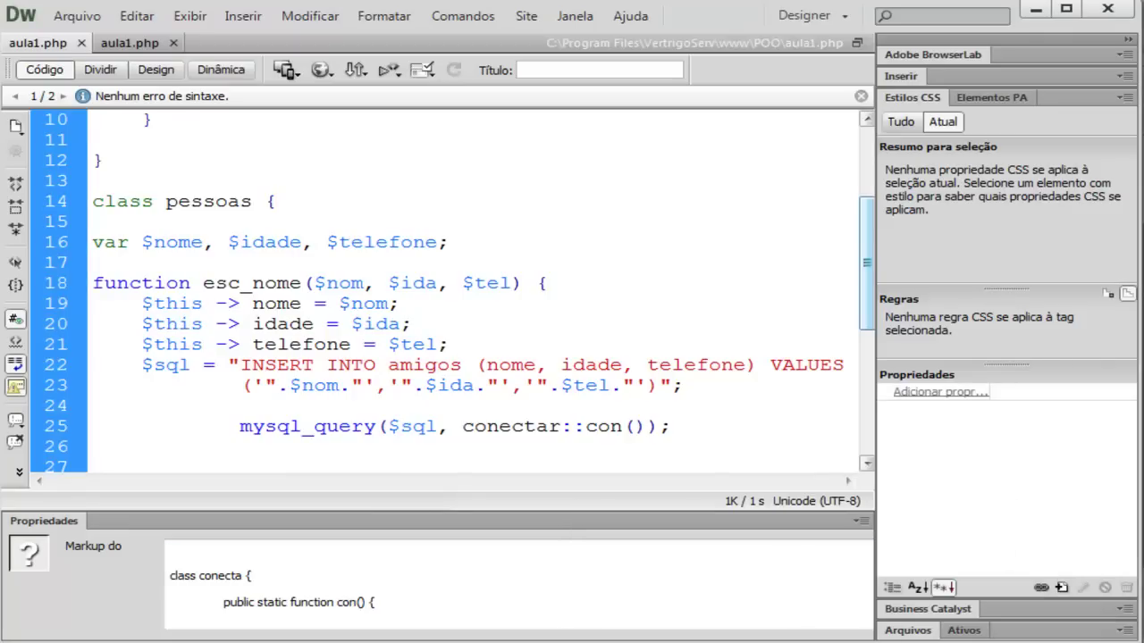
- Switch to Firefox and examine the output of the newly opened localhost/POO/aula1.php page
key(alt+Tab)
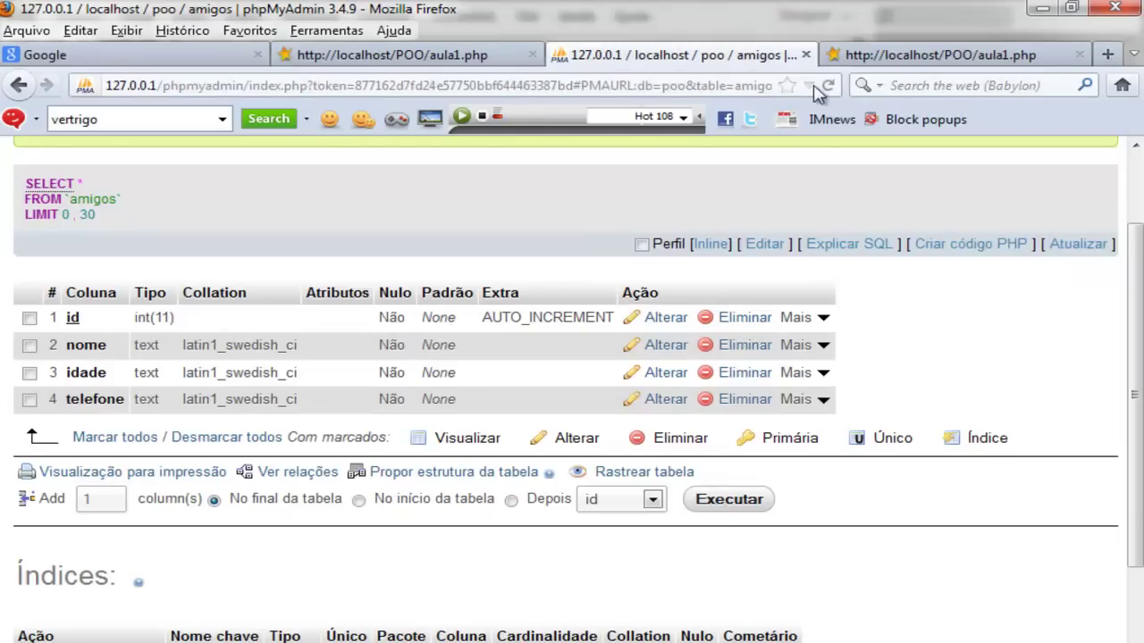
click(846, 61)
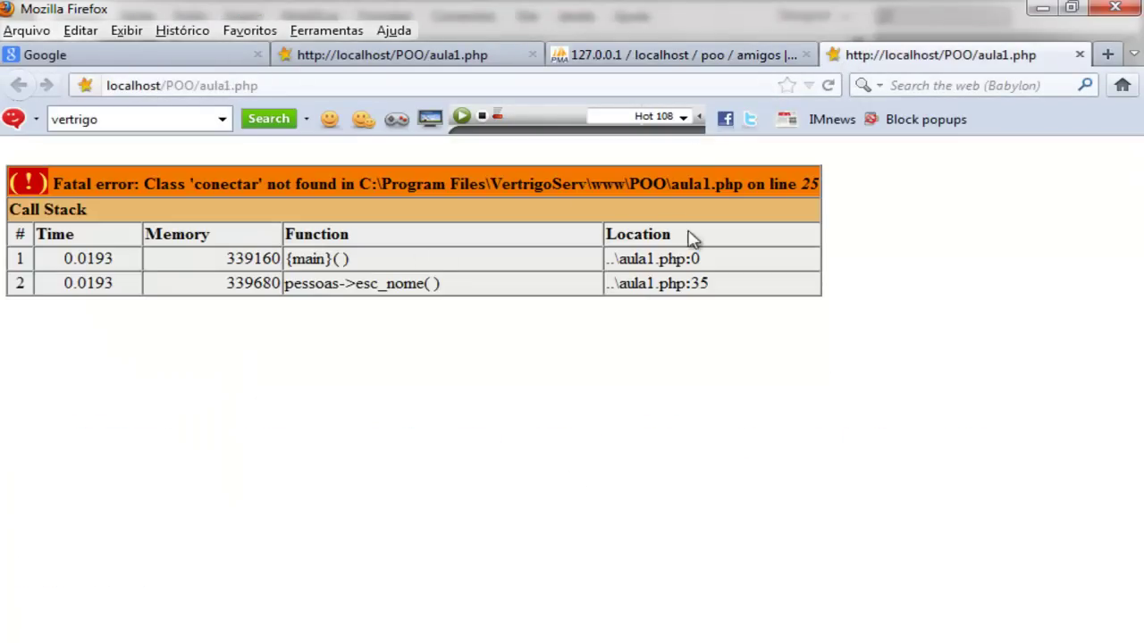
- In Dreamweaver, correct the class name in the line 25 mysql_query call to conecta and save aula1.php
key(alt+Tab)
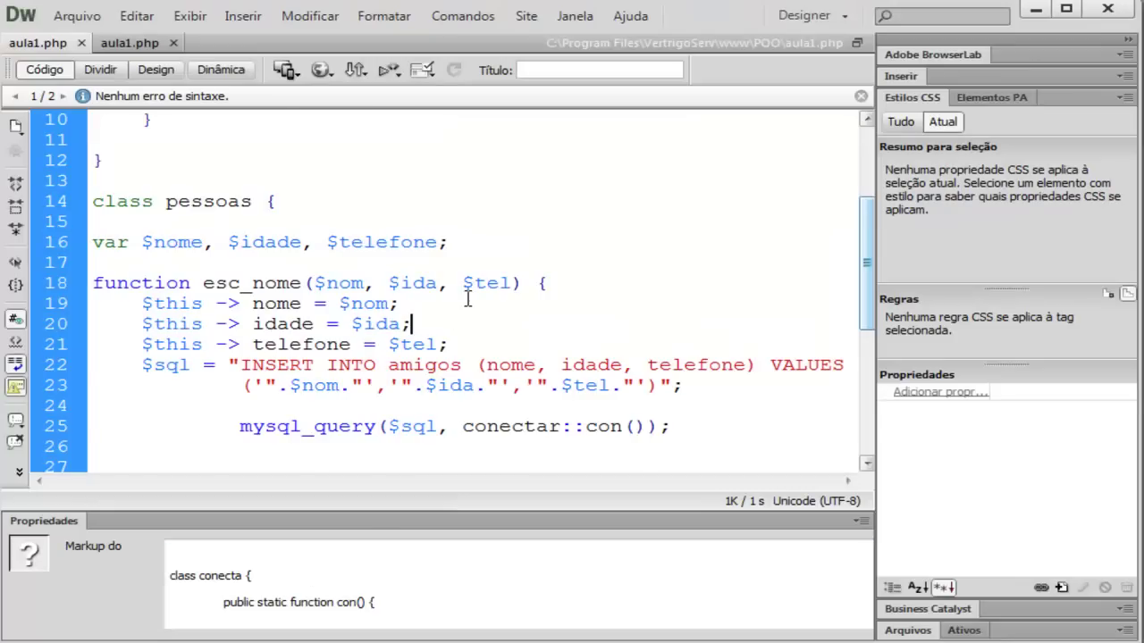
scroll(483, 340, down, 2)
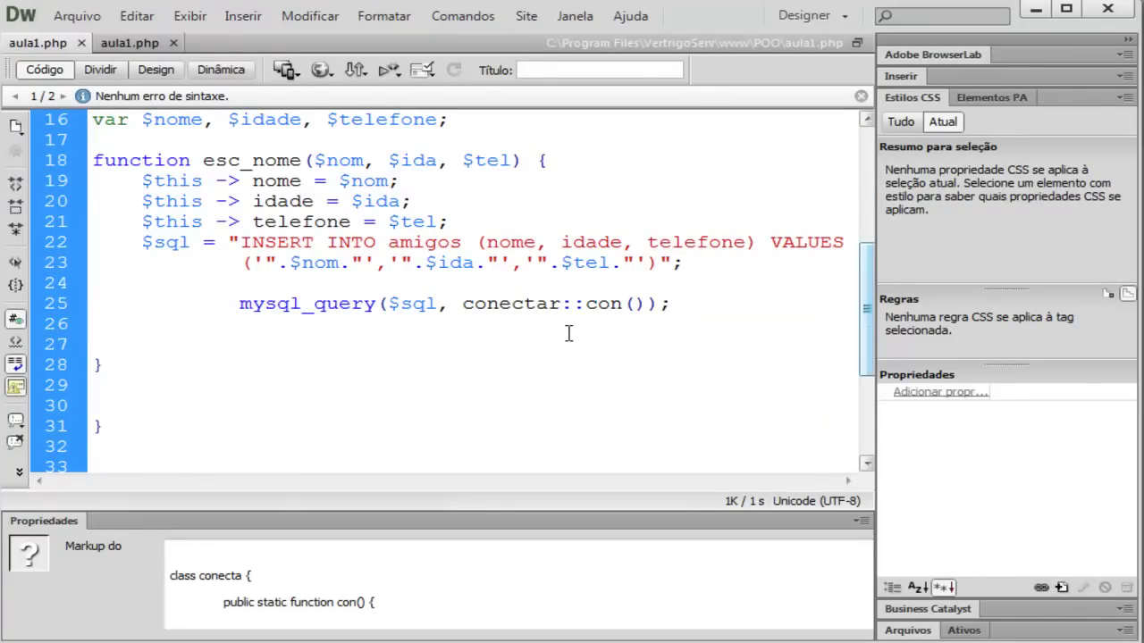
key(BackSpace)
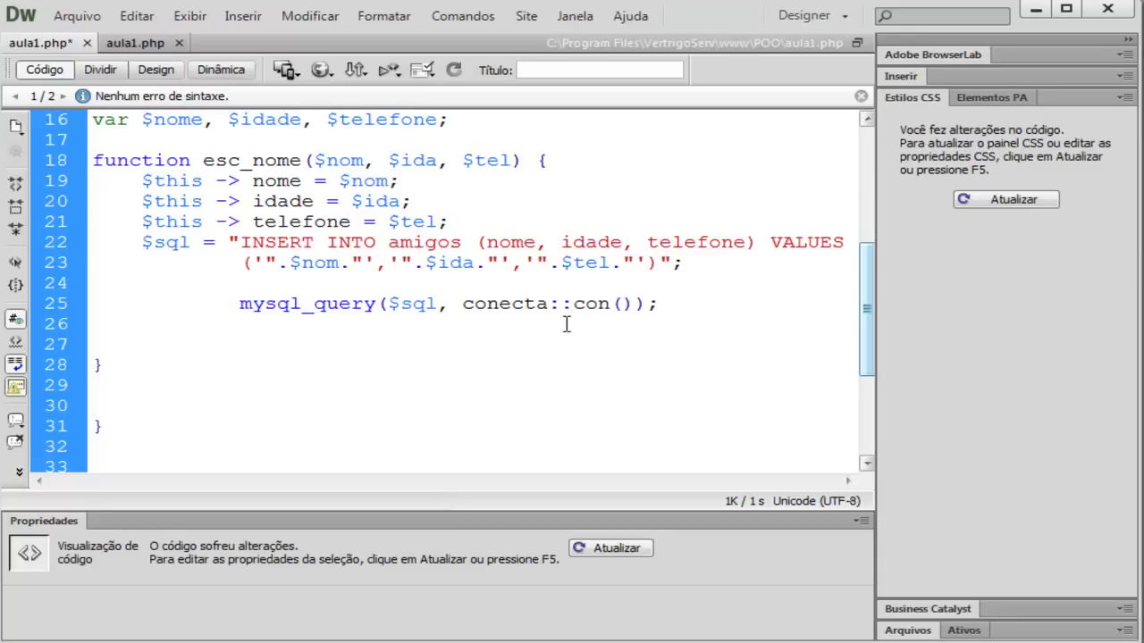
key(ctrl+s)
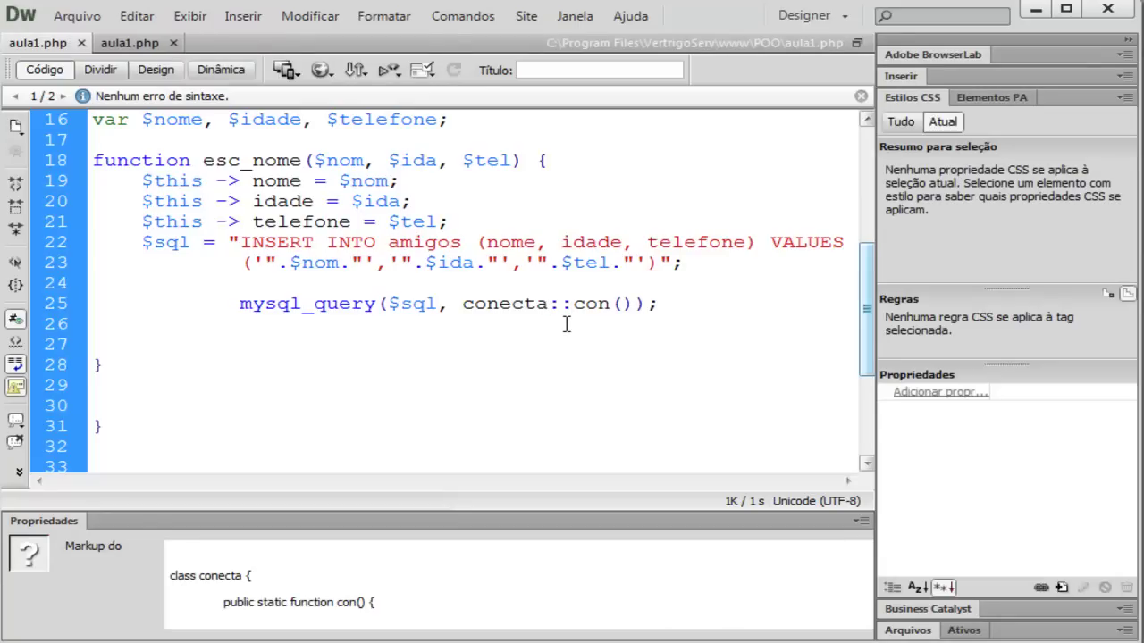
- Preview aula1.php in the browser and highlight the printed name, age and phone lines
key(F12)
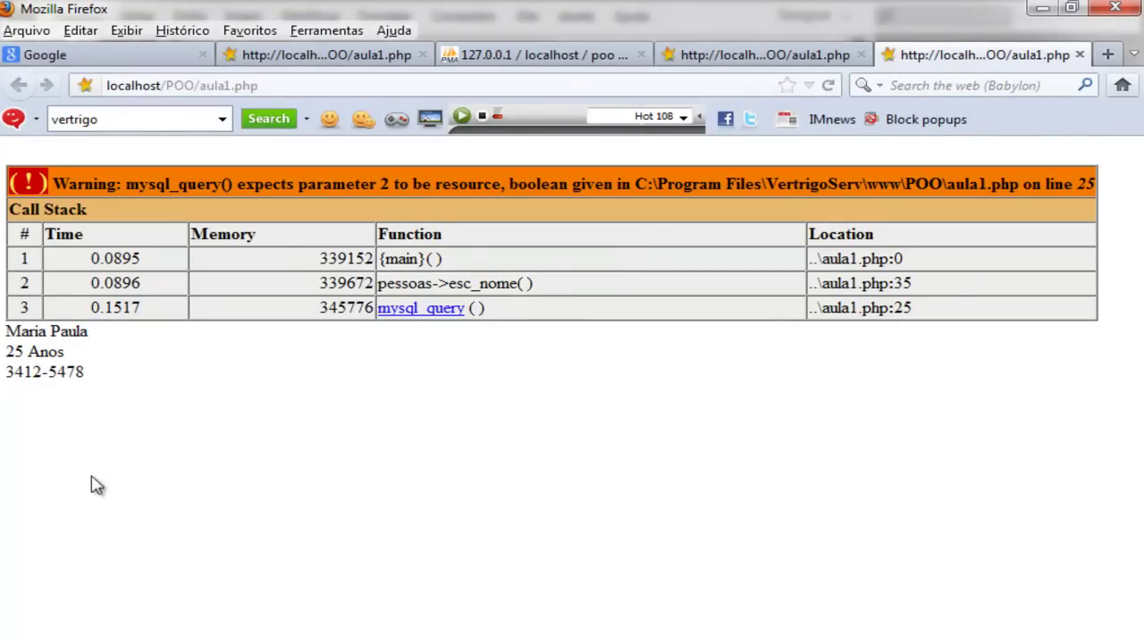
drag(90, 388, 8, 347)
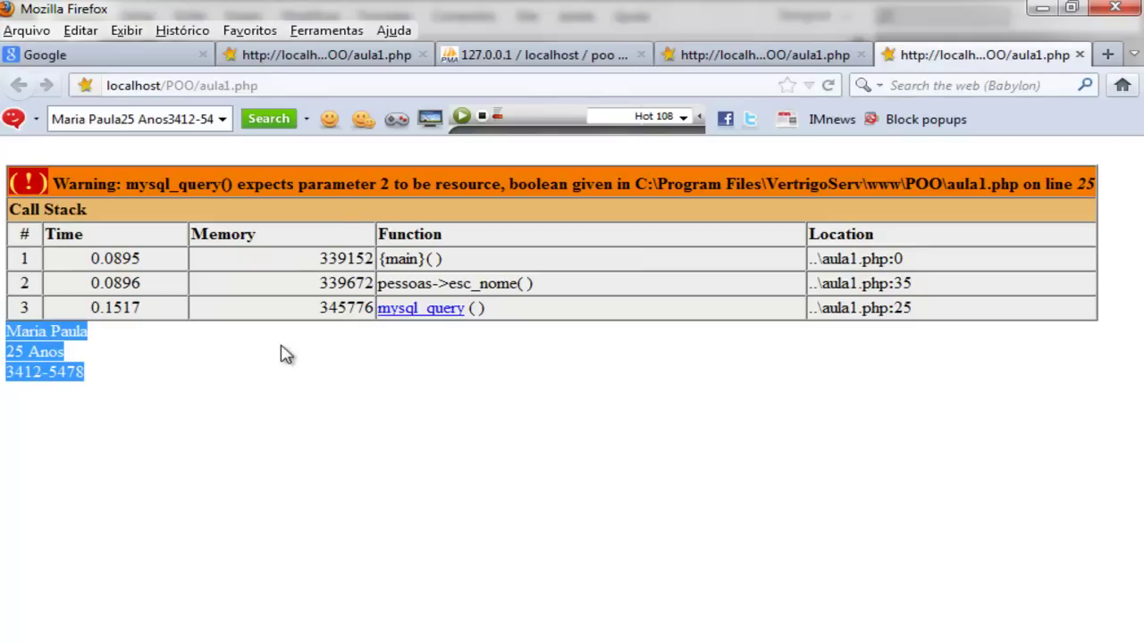